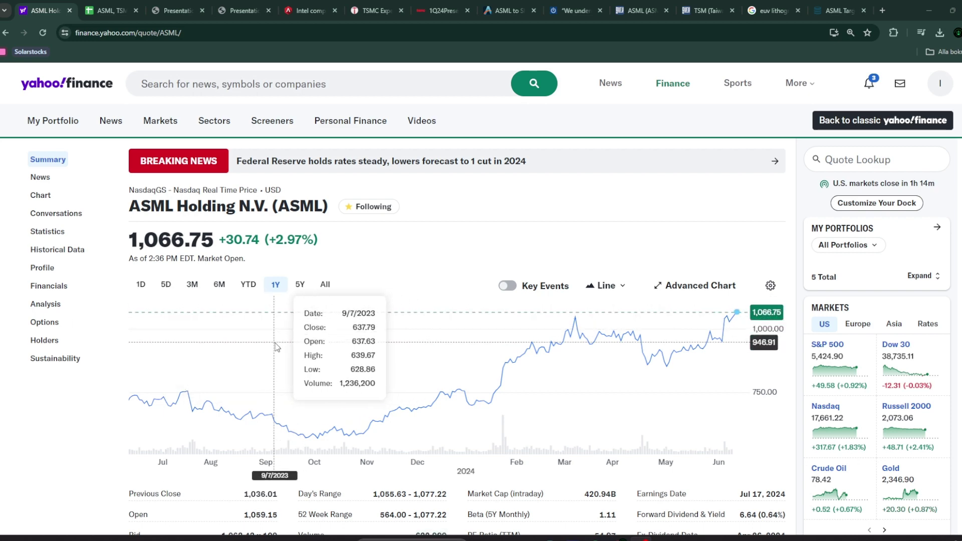
- Review ASML's stock chart and key statistics, and compare the quarterly net system sales breakdowns in the Q1 2023 and Q1 2024 presentations
scroll(275, 336, "down", 3)
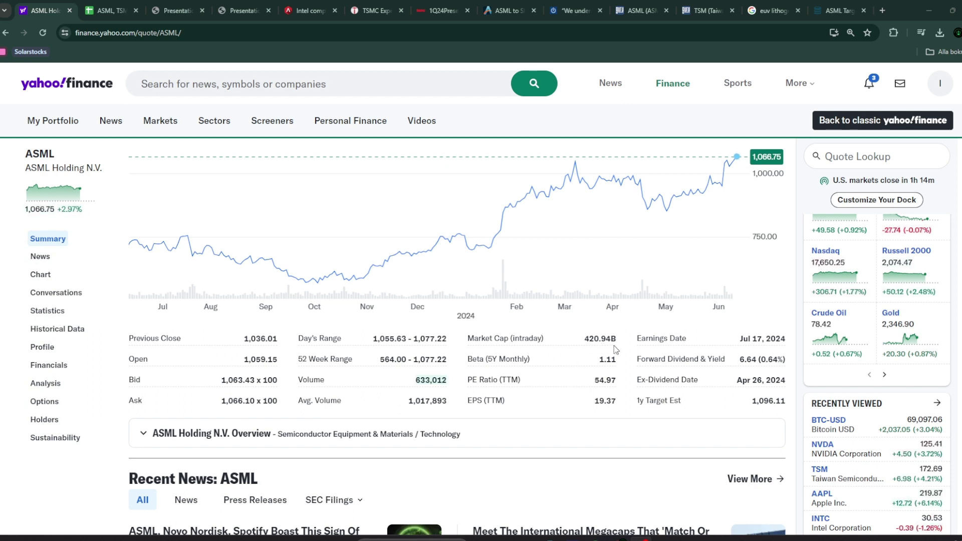
scroll(421, 311, "up", 2)
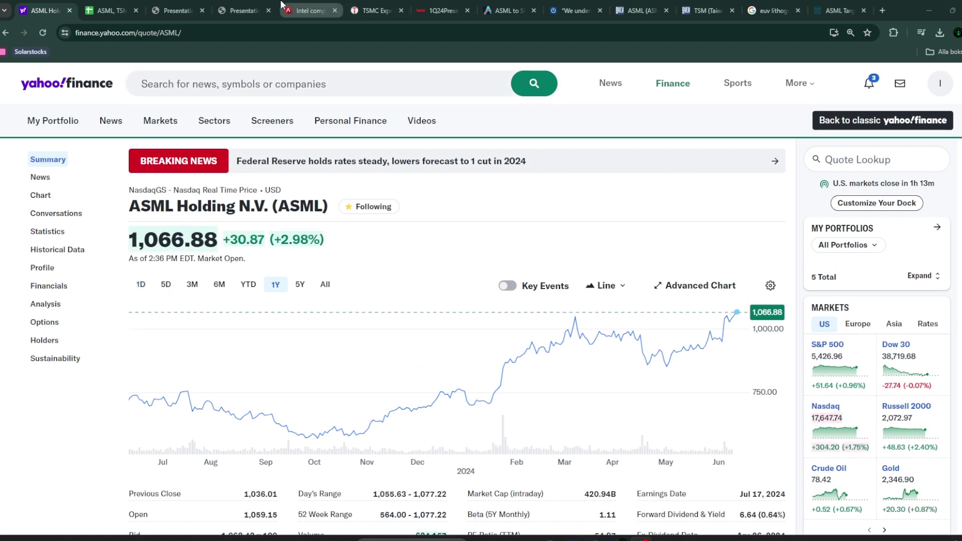
left_click(241, 5)
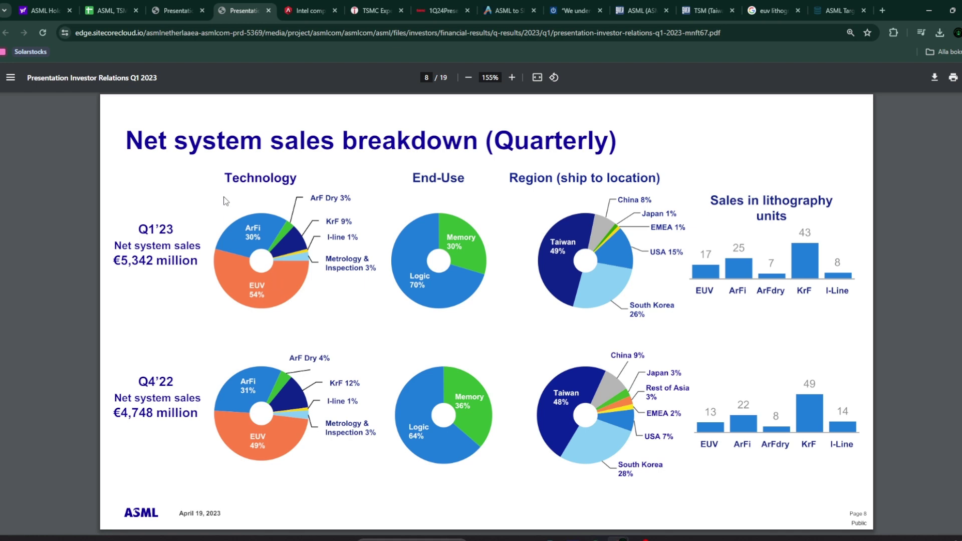
key("ctrl+shift+Tab")
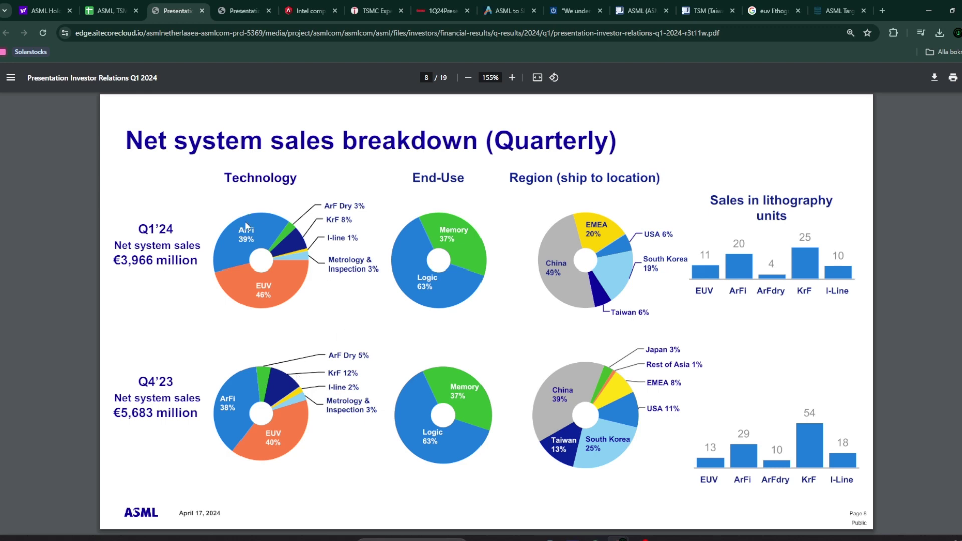
- Consult the Intel EUV lithography assembly article alongside the ASML machine table in the spreadsheet
key("ctrl+shift+Tab")
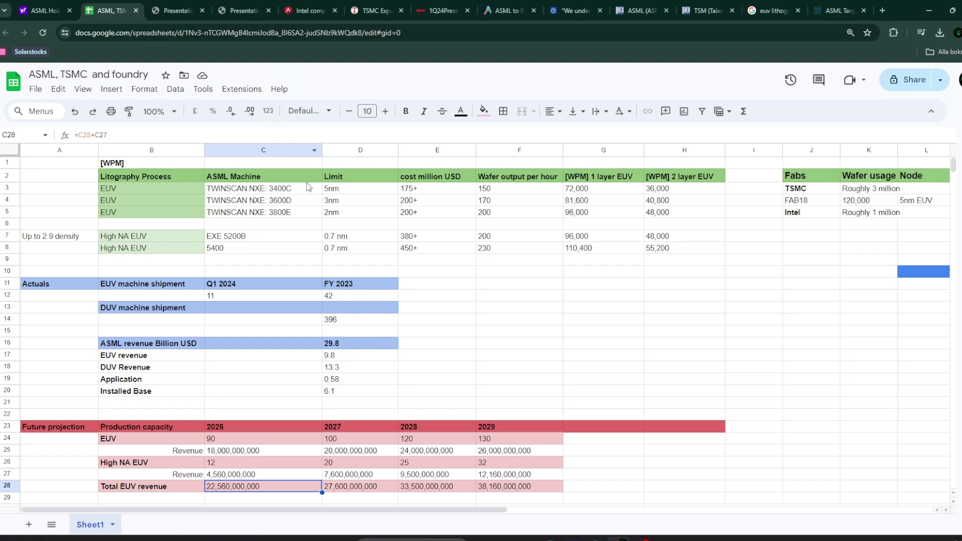
left_click(314, 9)
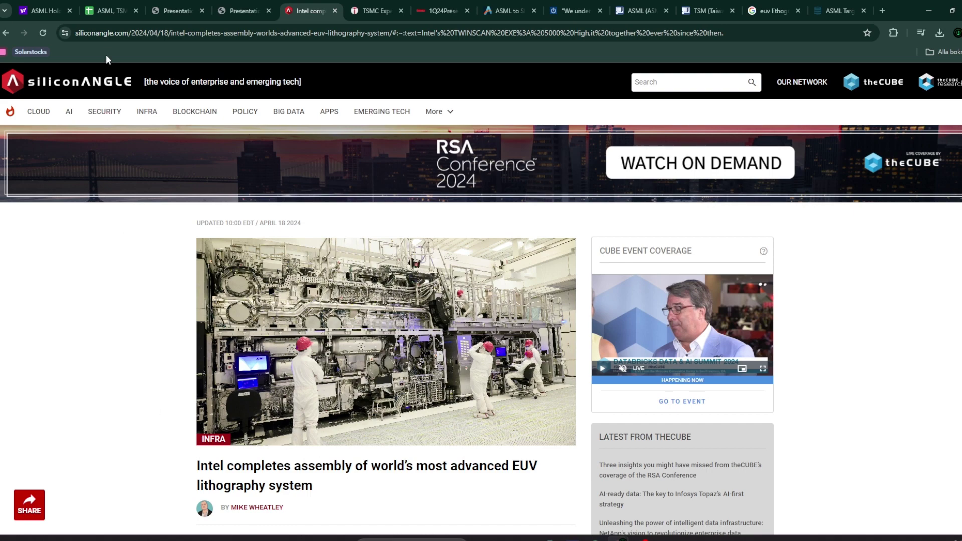
left_click(103, 11)
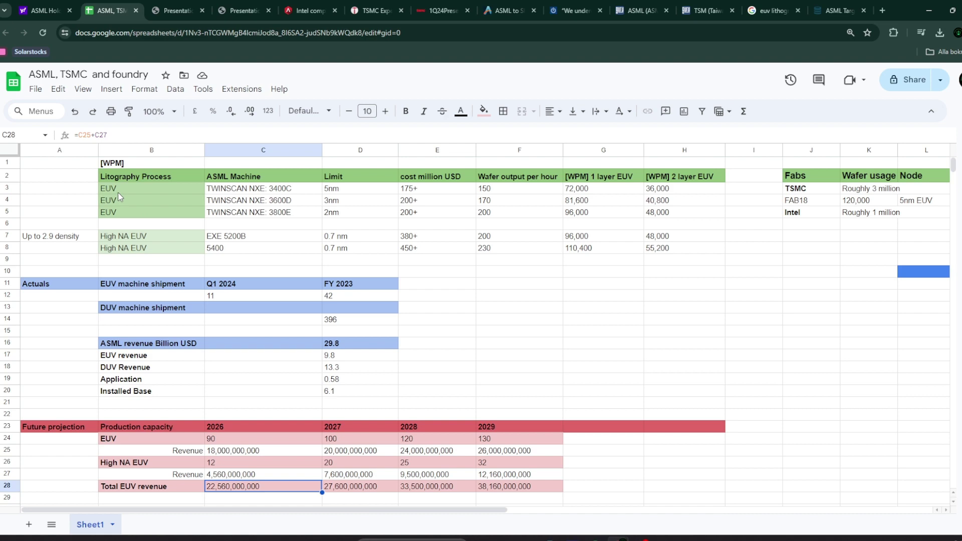
- Read TSMC's wafer prices by node and the 1Q24 Revenue by Technology slide
left_click(373, 11)
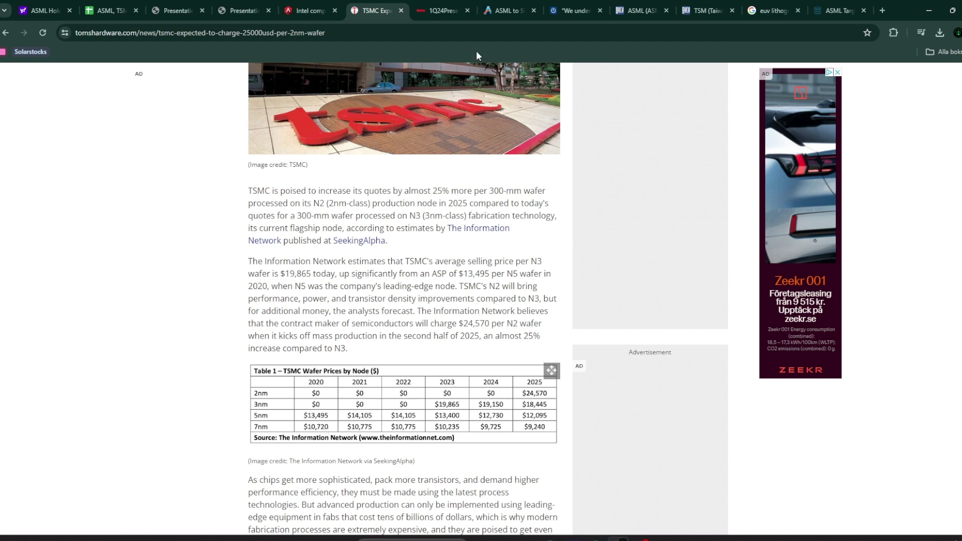
left_click(444, 11)
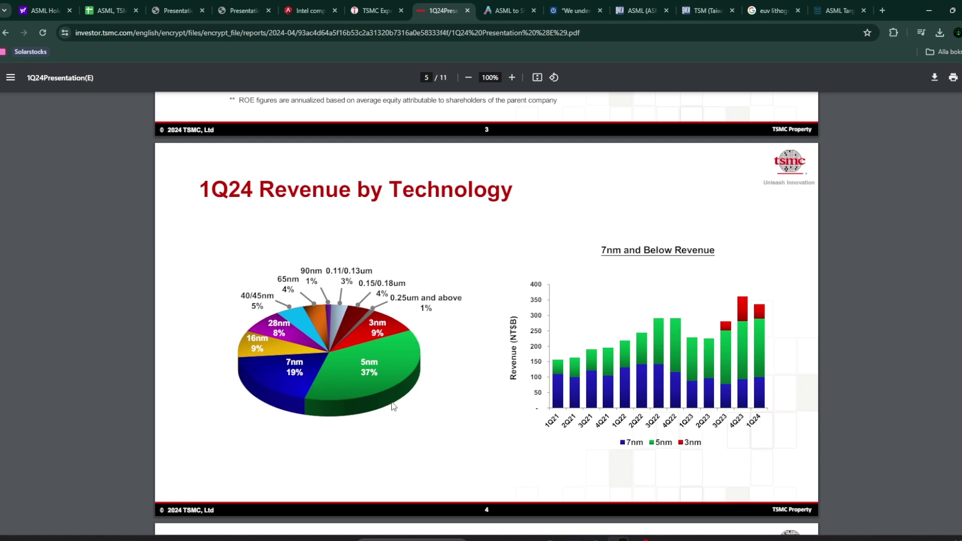
- Point out the High NA EUV rows and the TWINSCAN NXE: 3400C and 3600D machines in the spreadsheet
left_click(105, 10)
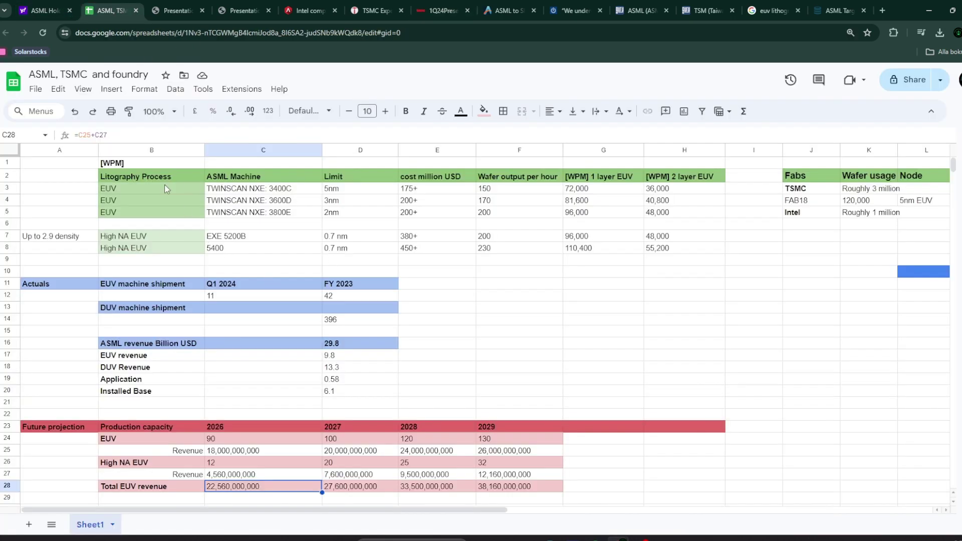
left_click(129, 236)
key("Down")
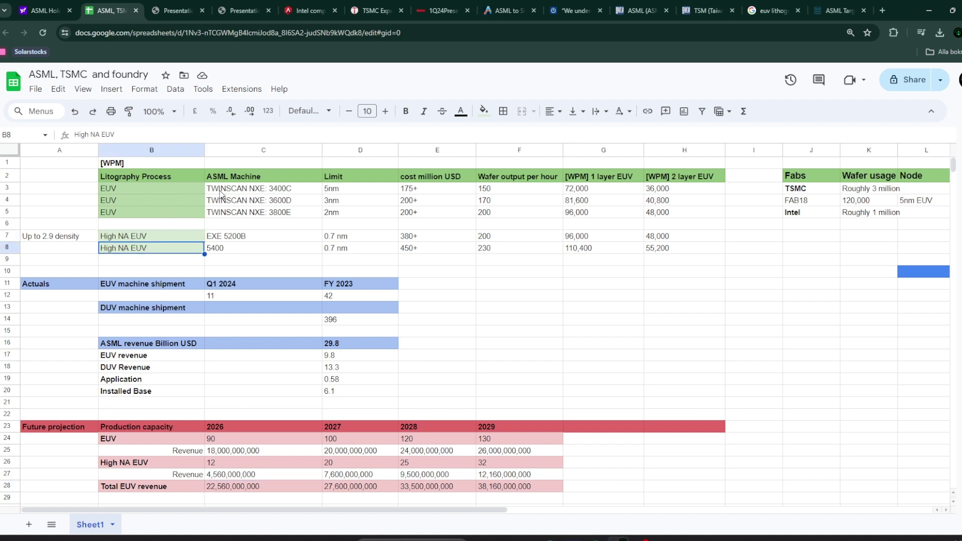
left_click_drag(235, 192, 239, 209)
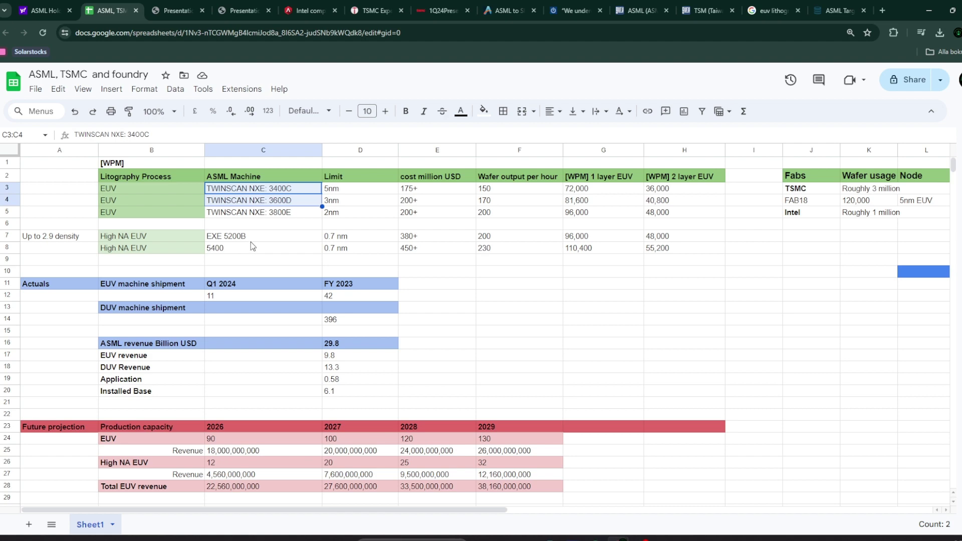
- Highlight the Twinscan EXE dollar price and the planned yearly High-NA unit capacity in the AnandTech article, glancing at the DUV demand article
left_click(506, 10)
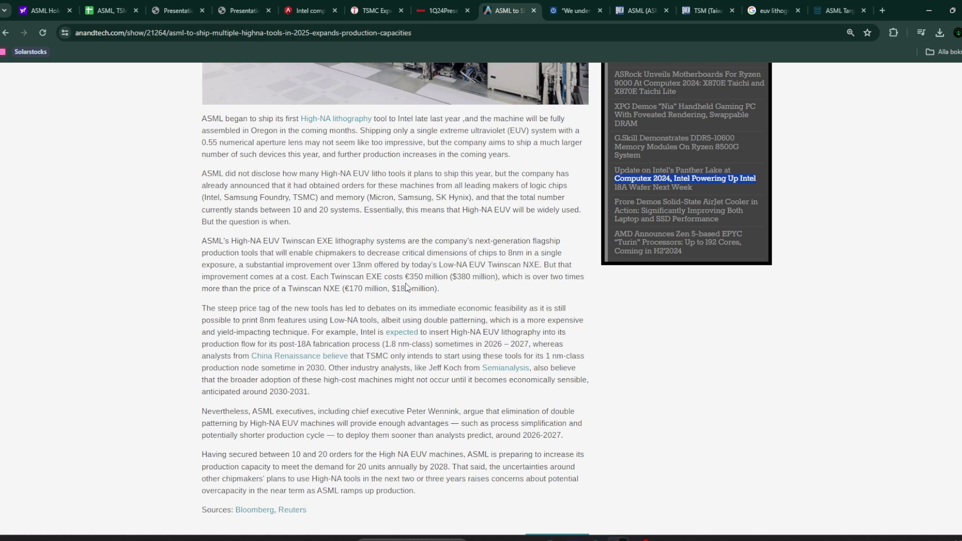
left_click_drag(436, 277, 500, 285)
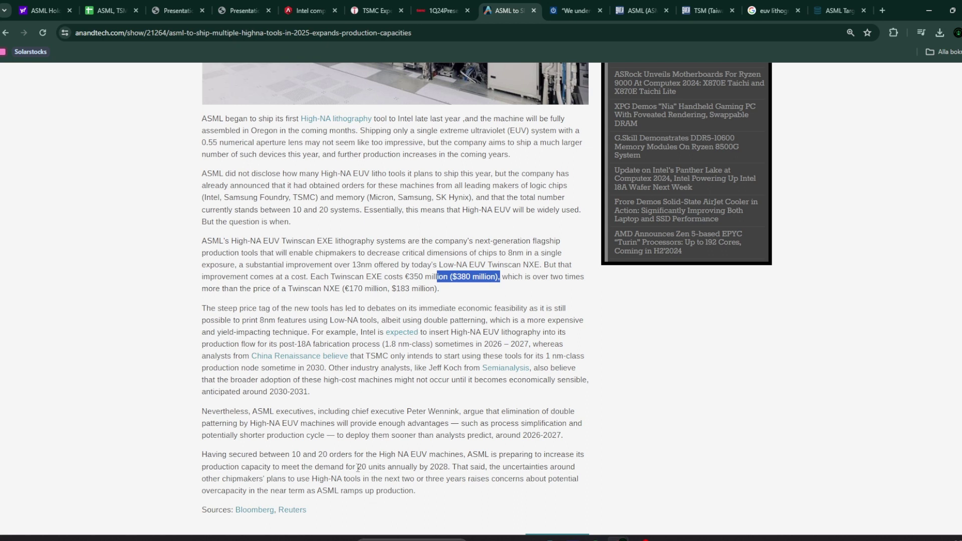
left_click_drag(356, 466, 374, 468)
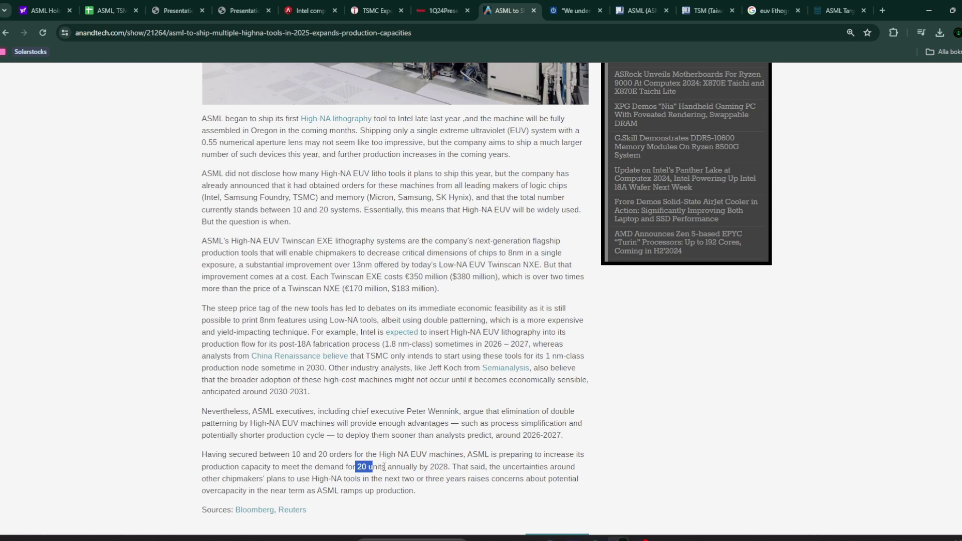
key("ctrl+Tab")
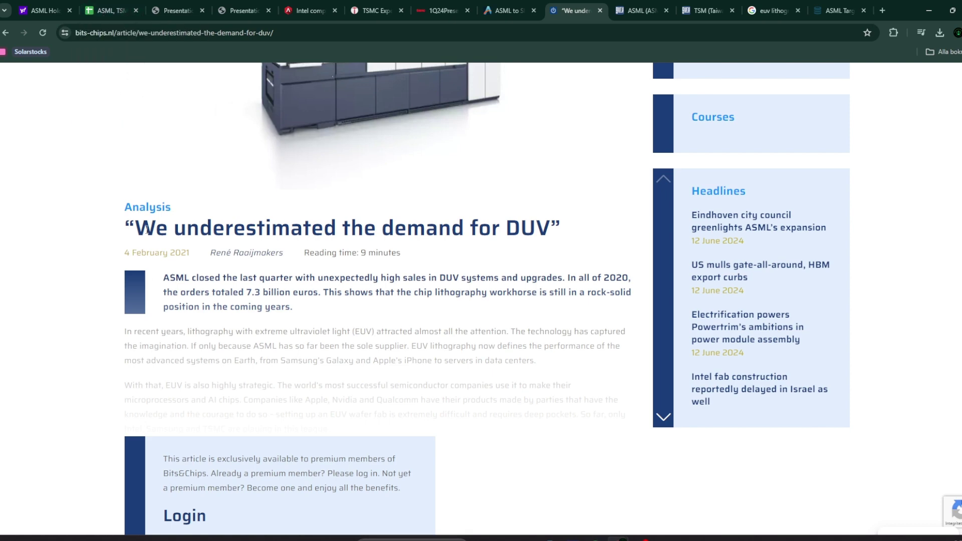
left_click(504, 10)
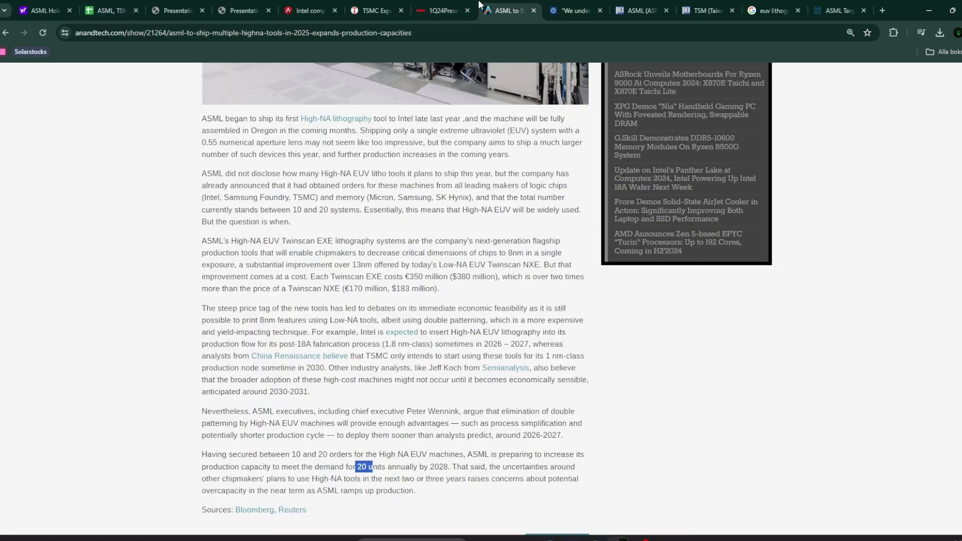
- Compare TSMC's 1Q24 revenue by technology with the lithography machine table in the spreadsheet
left_click(468, 8)
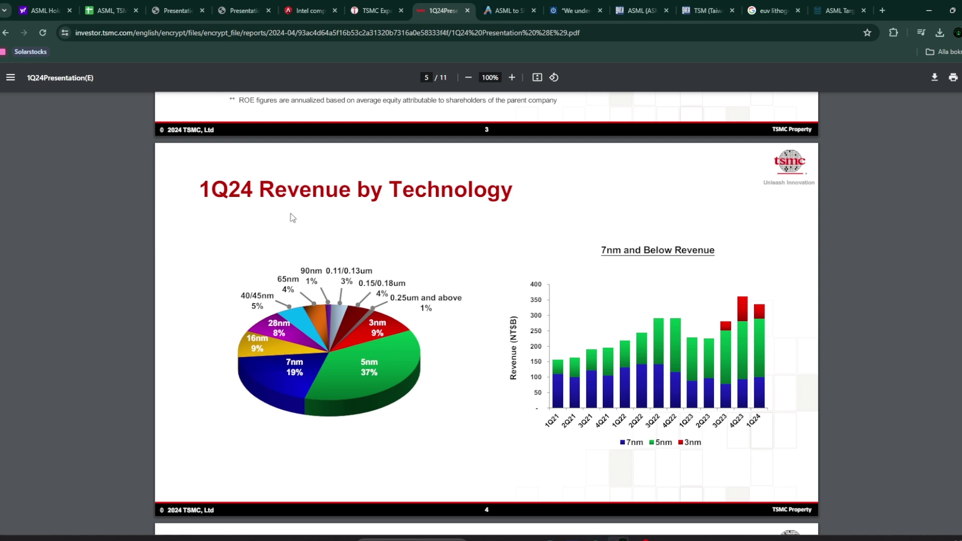
left_click(104, 7)
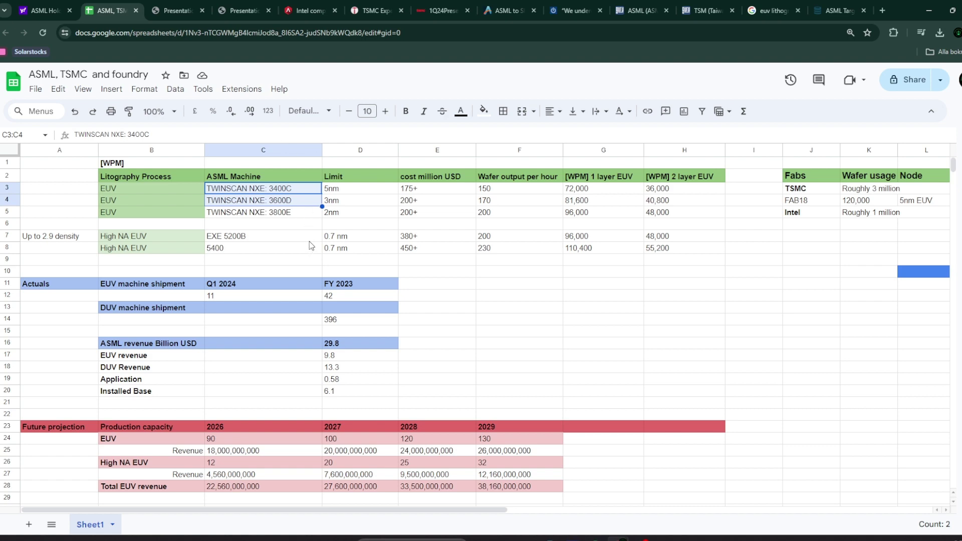
left_click(400, 3)
left_click(440, 10)
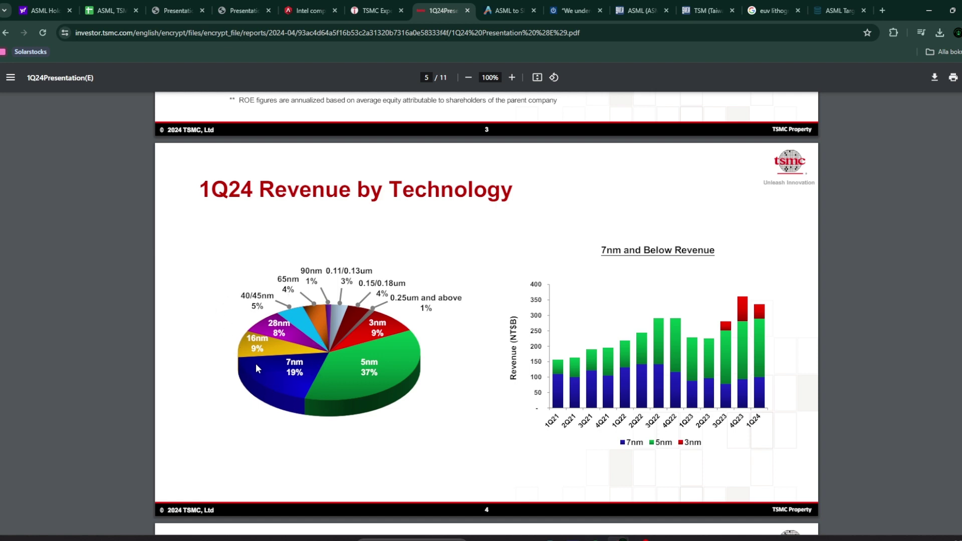
- Inspect the one-layer EUV wafer output formula for the TWINSCAN NXE: 3400C and the throughput chart below the tables
left_click(102, 6)
left_click(313, 224)
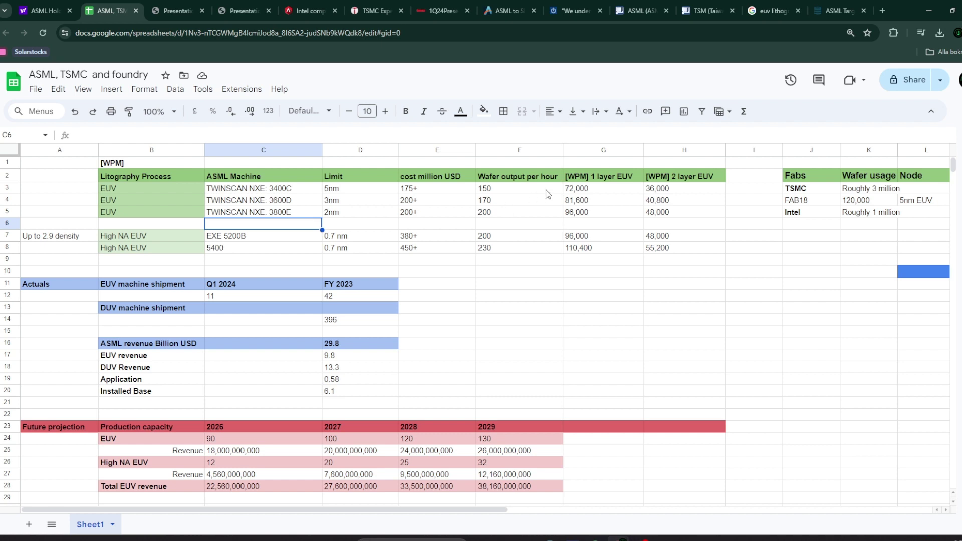
left_click(580, 191)
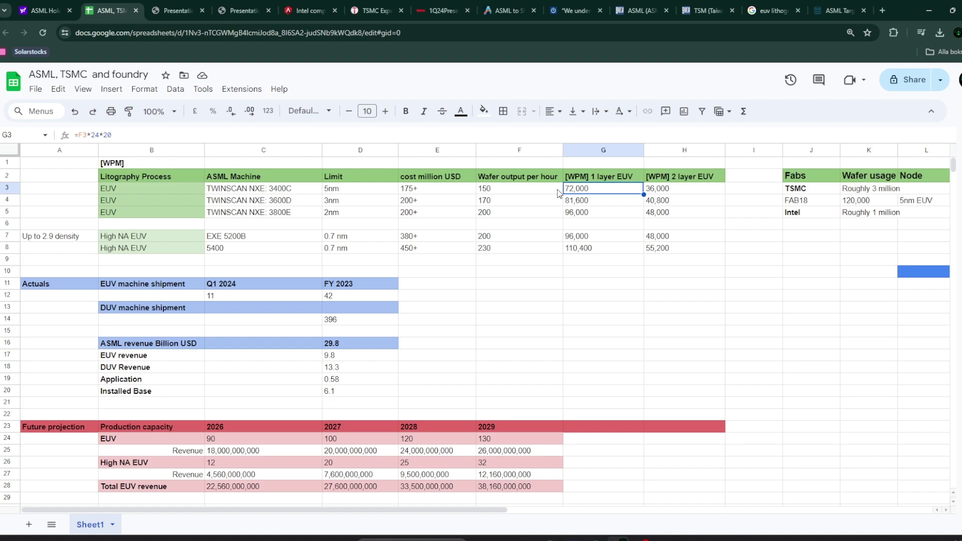
scroll(500, 270, "down", 15)
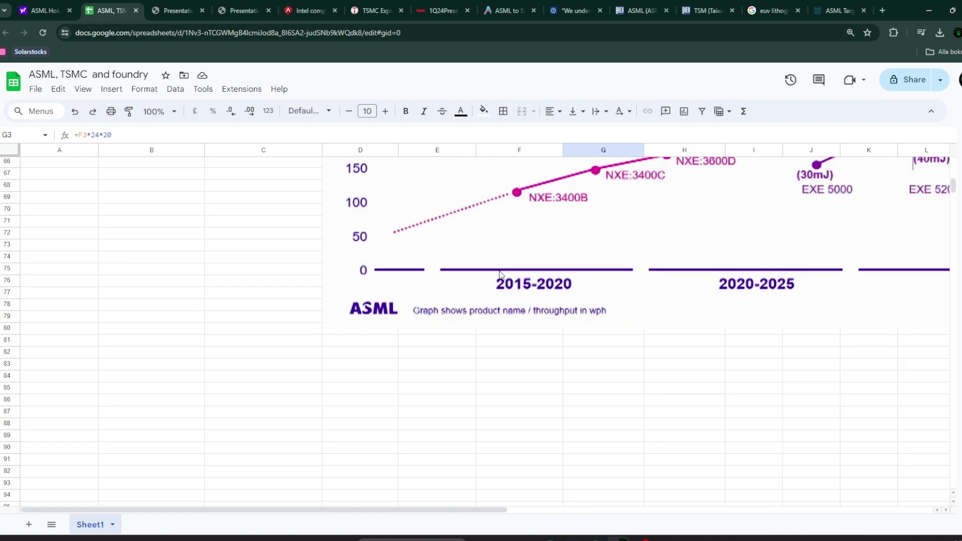
scroll(500, 274, "up", 15)
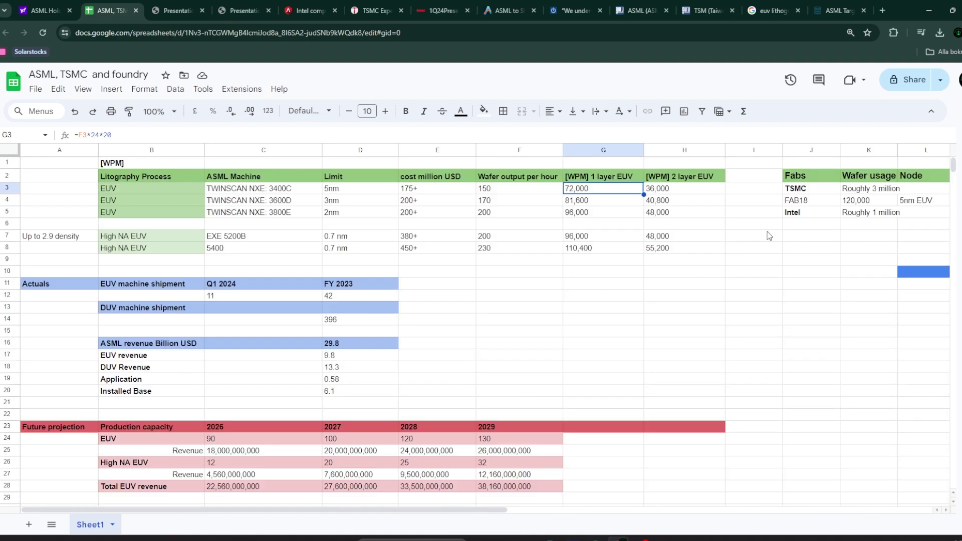
- Examine the wafer usage of TSMC, FAB18 and Intel in the Fabs table, cross-checking TSMC's revenue by technology slide
scroll(770, 196, "right", 4)
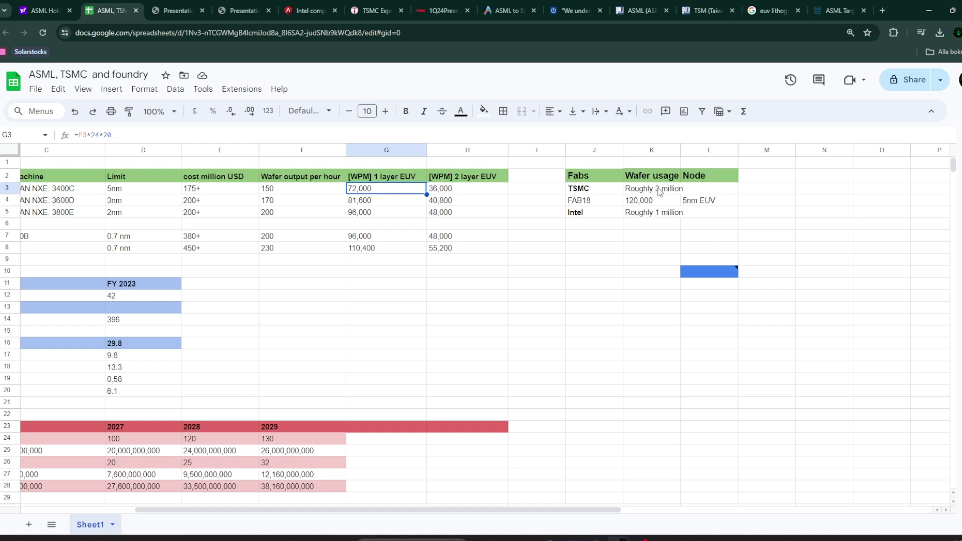
key("ctrl+7")
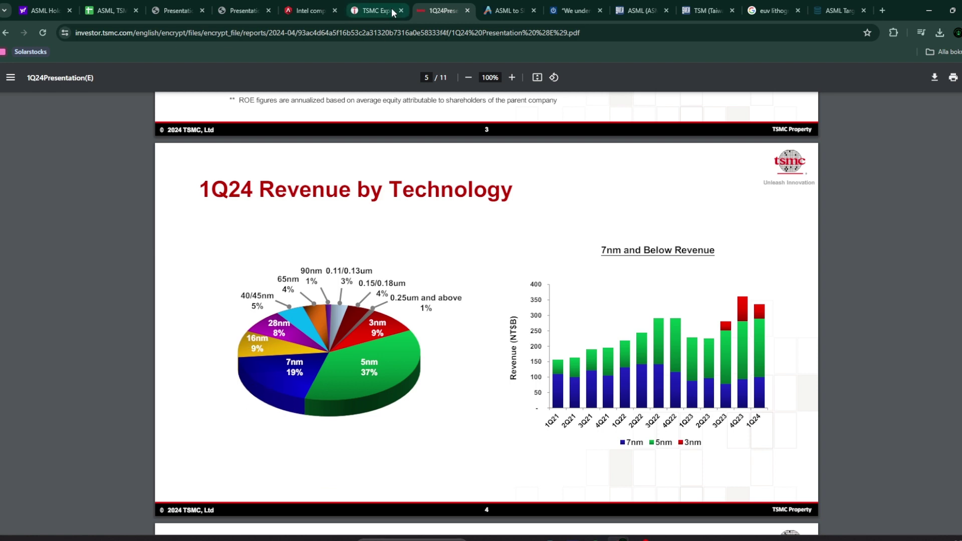
left_click(117, 6)
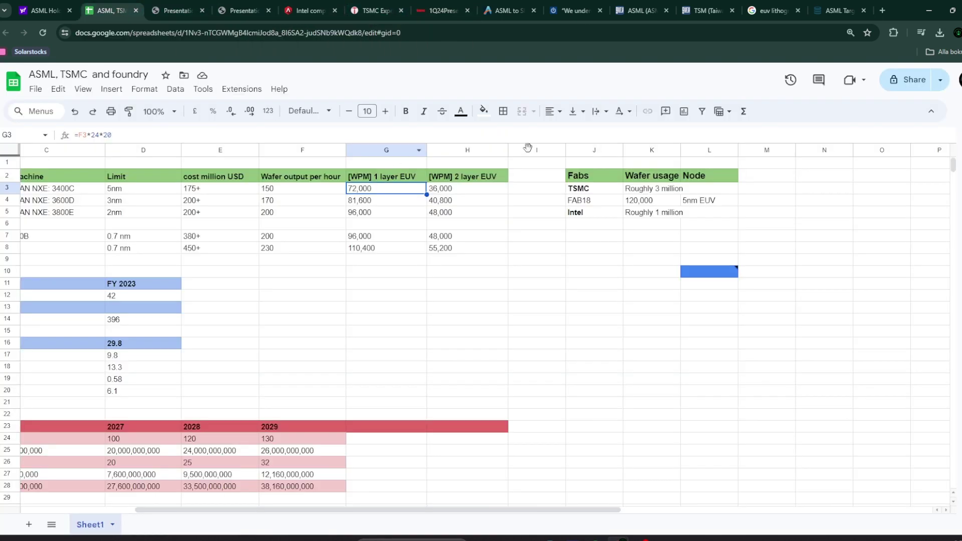
left_click(577, 201)
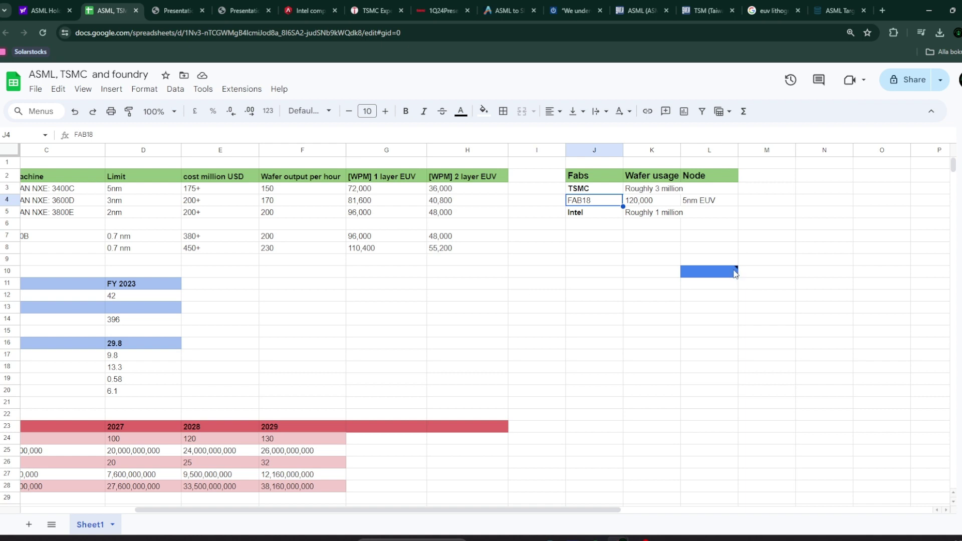
mouse_move(738, 270)
- Review the Actuals and Future projection tables covering machine shipments, ASML revenue and EUV production capacity
scroll(295, 333, "left", 3)
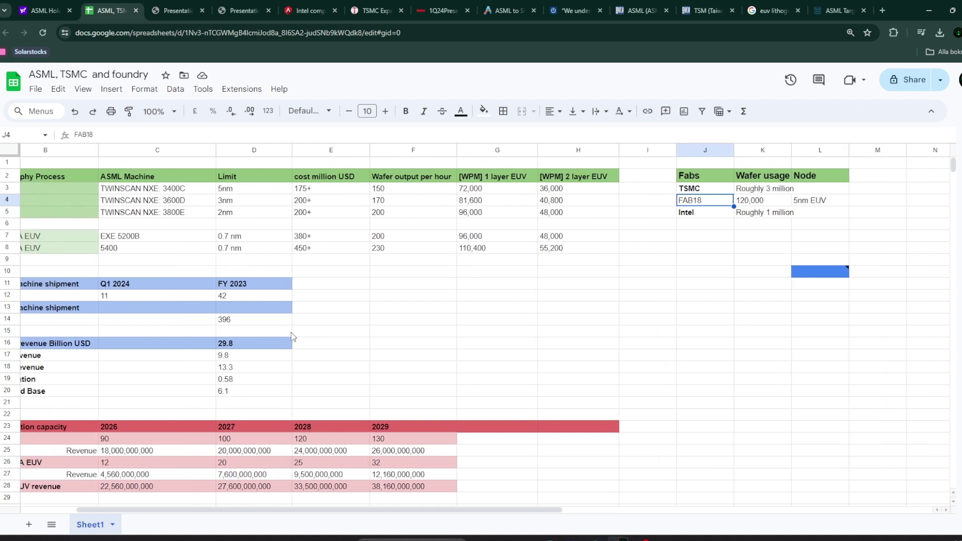
scroll(294, 332, "right", 1)
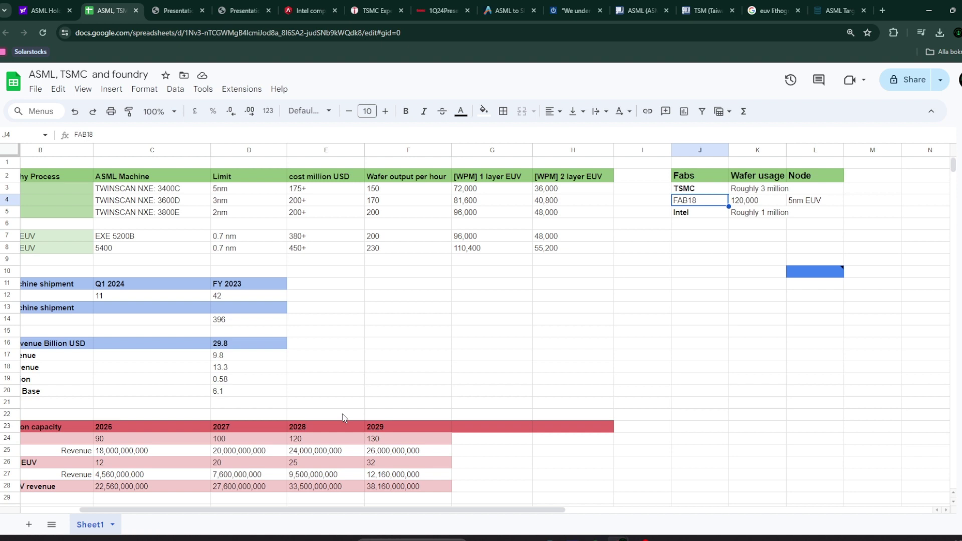
scroll(339, 420, "left", 3)
scroll(339, 422, "left", 1)
scroll(338, 423, "down", 1)
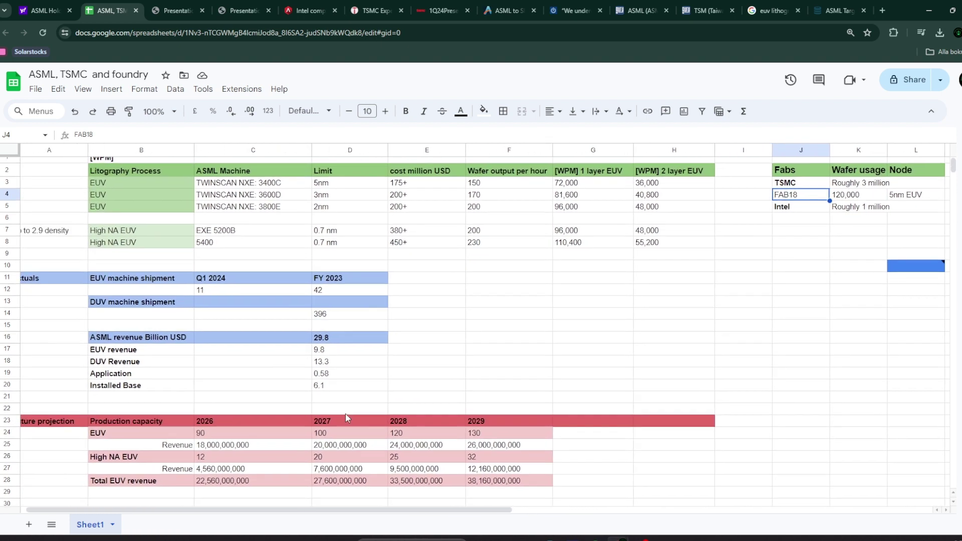
scroll(345, 414, "left", 1)
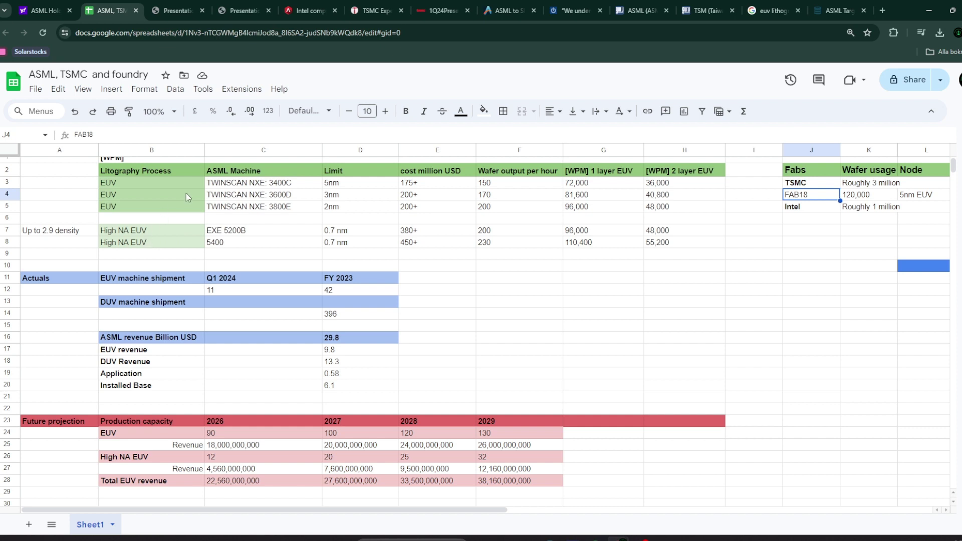
- Add the EXE prefix to the second High NA EUV machine name so it reads EXE 5400
double_click(209, 243)
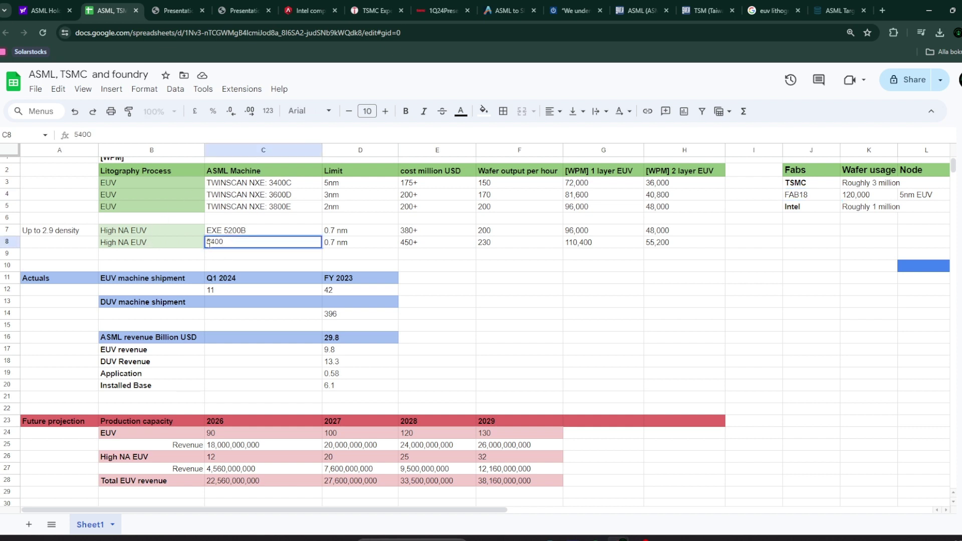
type("EXE")
left_click(221, 258)
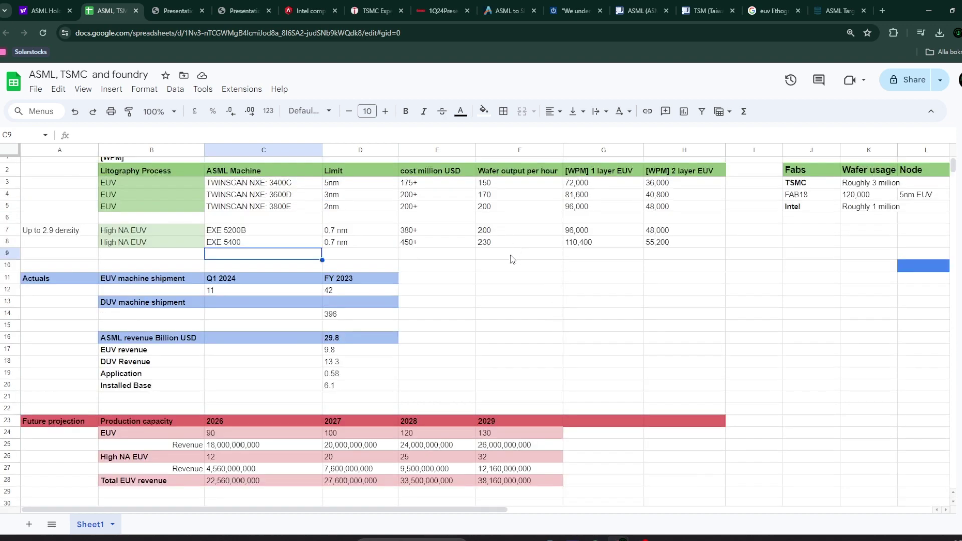
- Examine the DUV and EUV throughput roadmap chart below the tables, following the NXE and EXE machine lines through 2030-2035
scroll(501, 246, "down", 10)
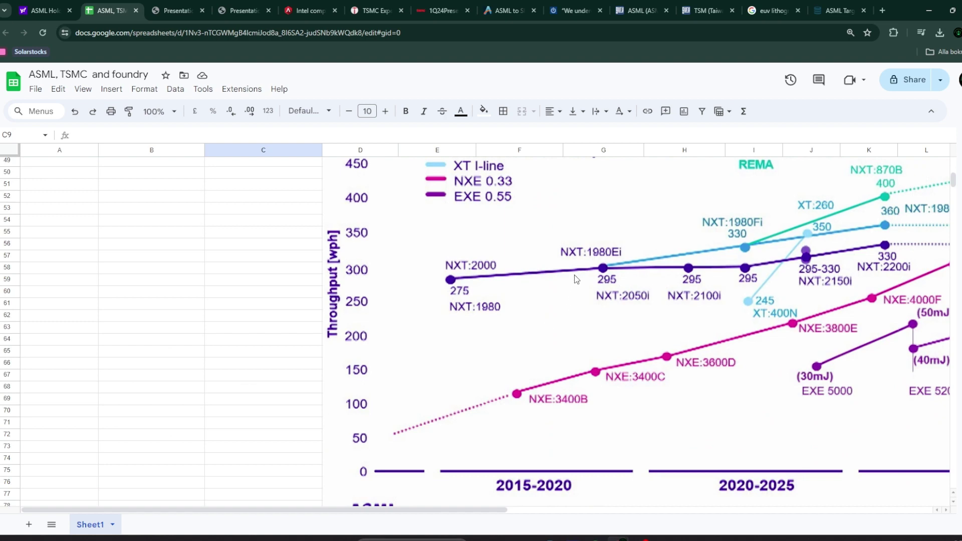
scroll(575, 276, "down", 2)
key("ctrl+minus")
scroll(581, 295, "up", 3)
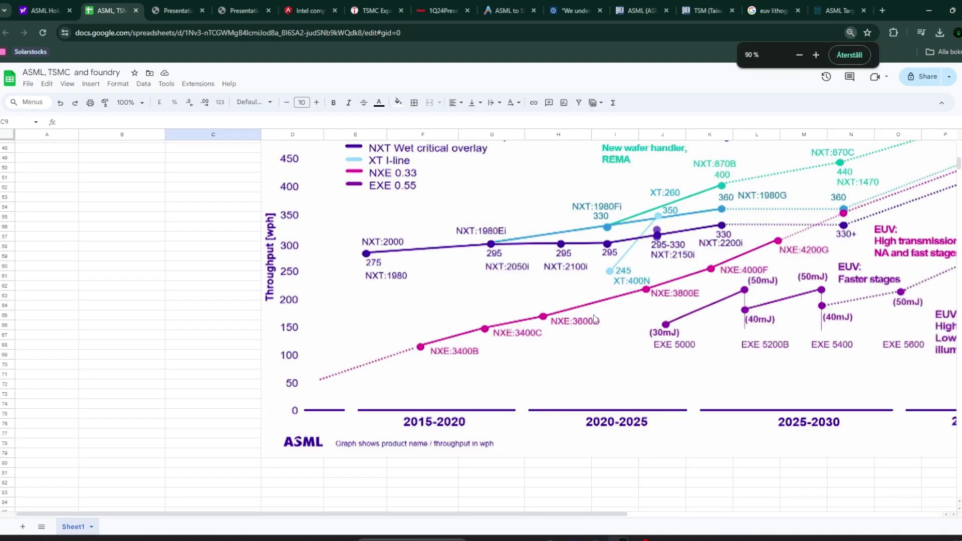
scroll(588, 312, "up", 1)
scroll(529, 346, "right", 3)
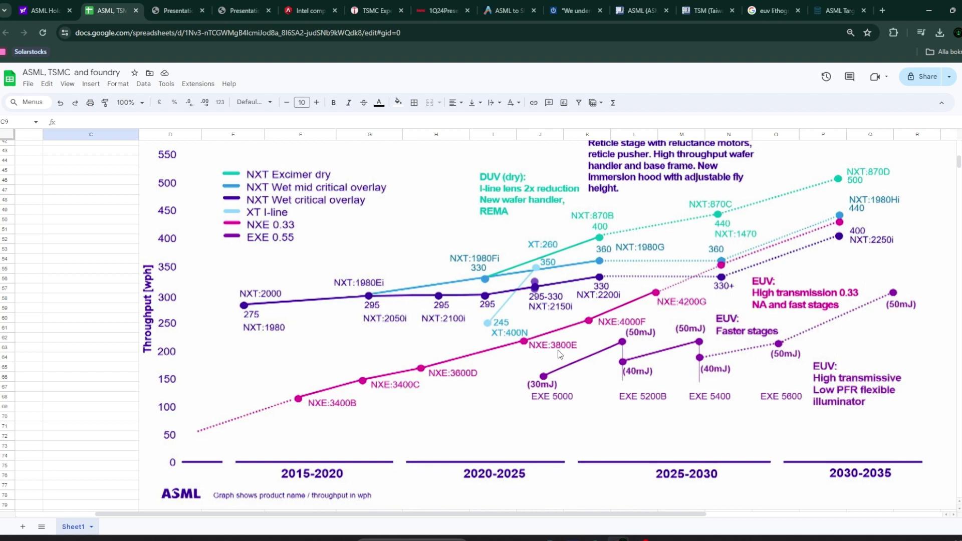
scroll(469, 387, "right", 2)
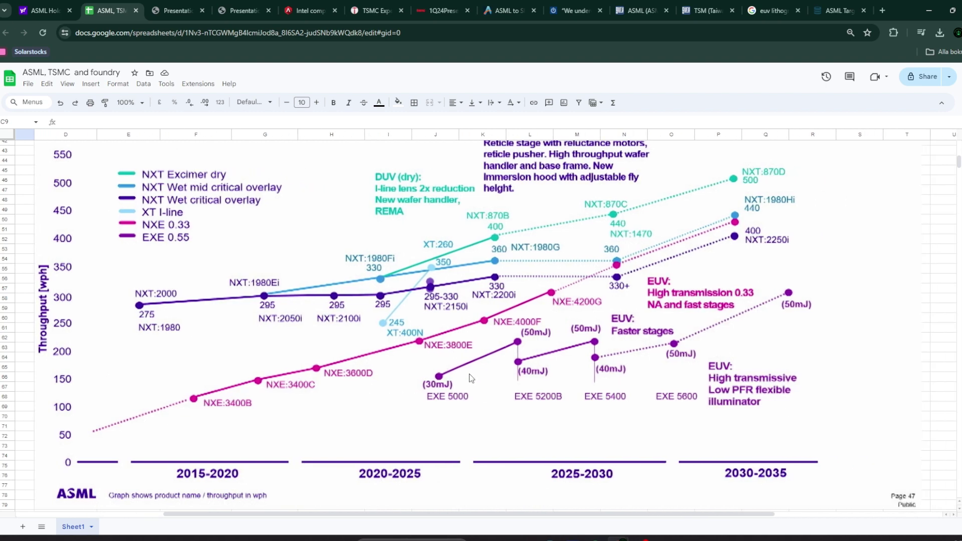
scroll(471, 376, "right", 3)
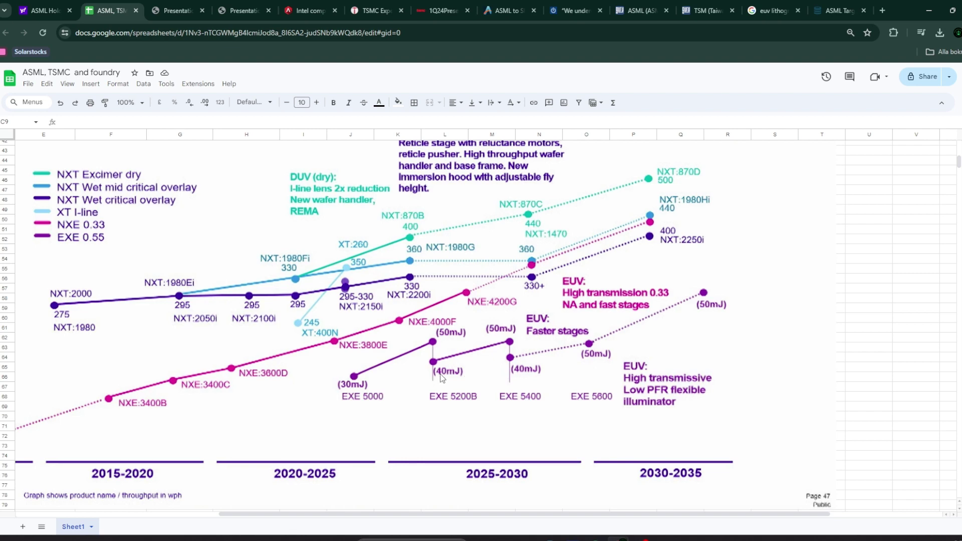
- Review the High NA EUV machine rows, including the EXE 5200B limit, and inspect the FY 2023 Installed Base formula
scroll(463, 393, "up", 10)
scroll(462, 392, "left", 3)
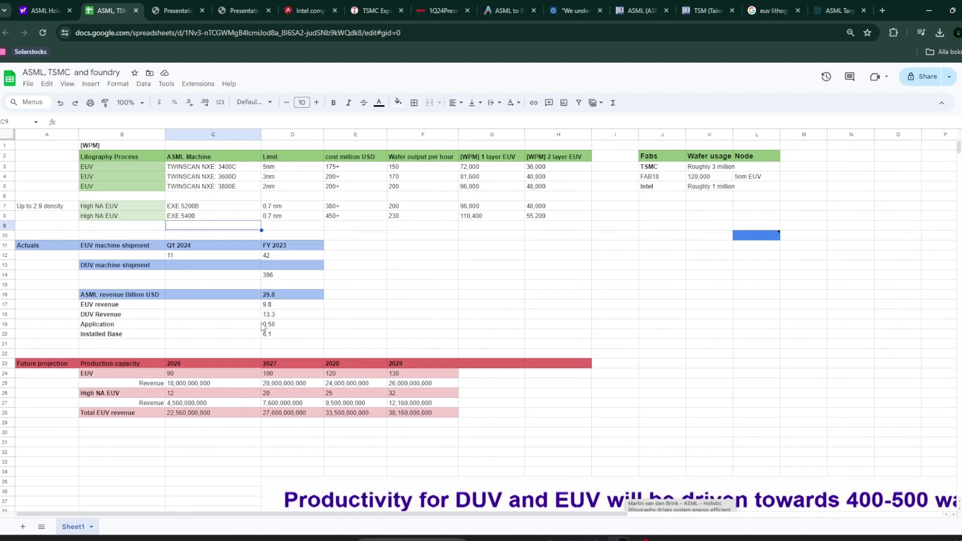
left_click(195, 215)
left_click(217, 208)
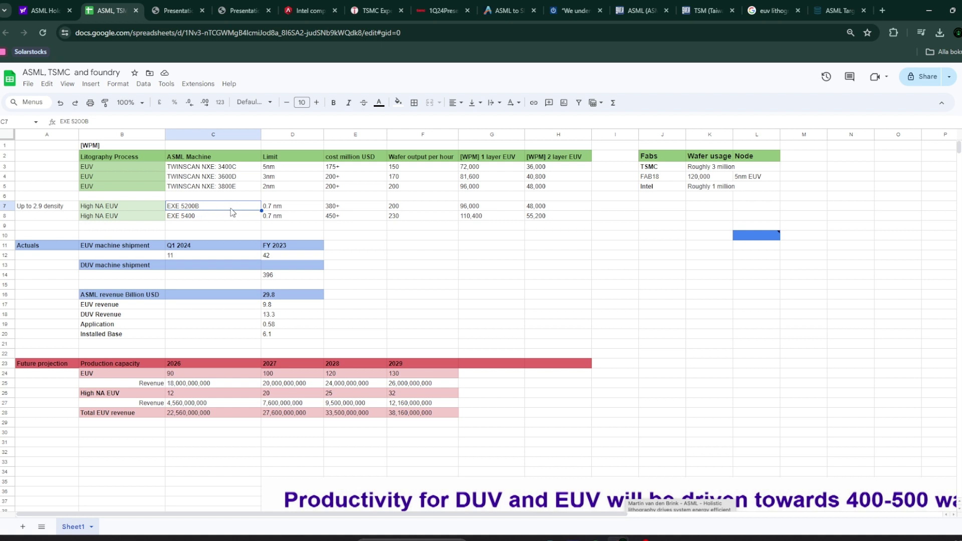
left_click(275, 208)
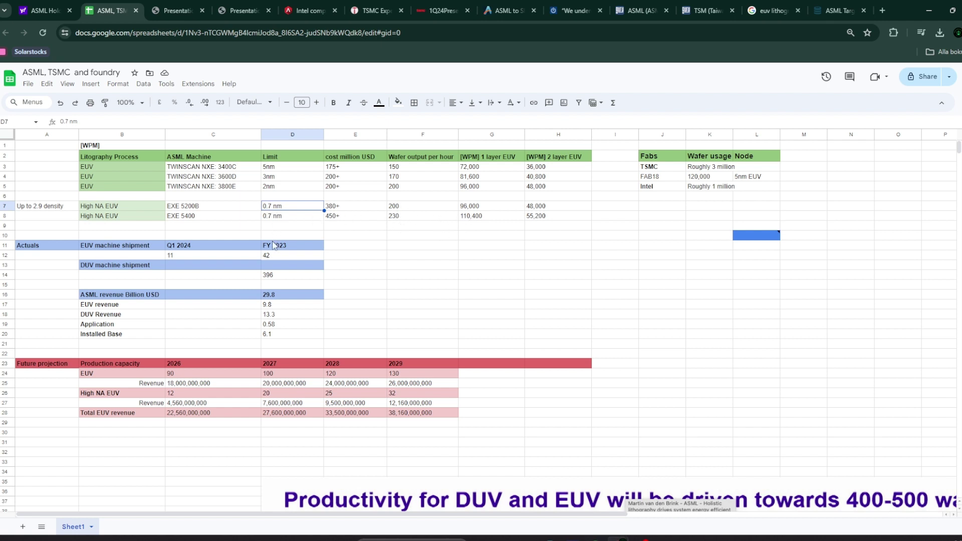
scroll(271, 213, "down", 2)
scroll(244, 231, "up", 2)
left_click(281, 337)
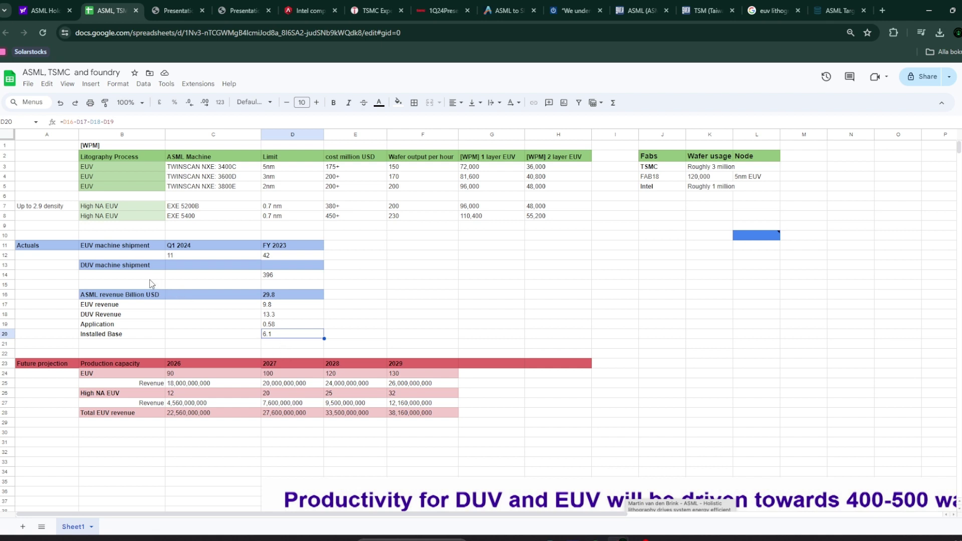
- Switch to ASML's Yahoo Finance summary and examine the one-year price chart, market cap, PE ratio and EPS
left_click(42, 3)
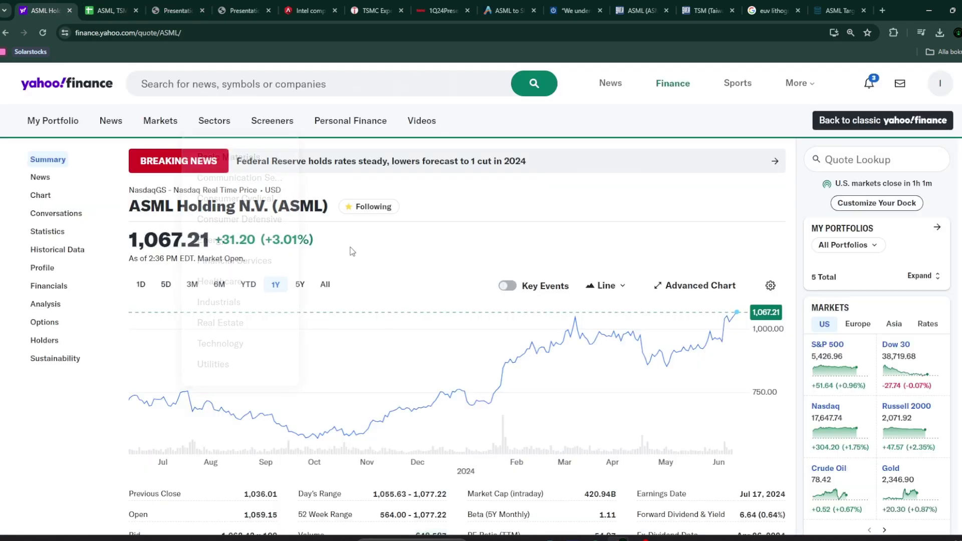
scroll(481, 320, "down", 3)
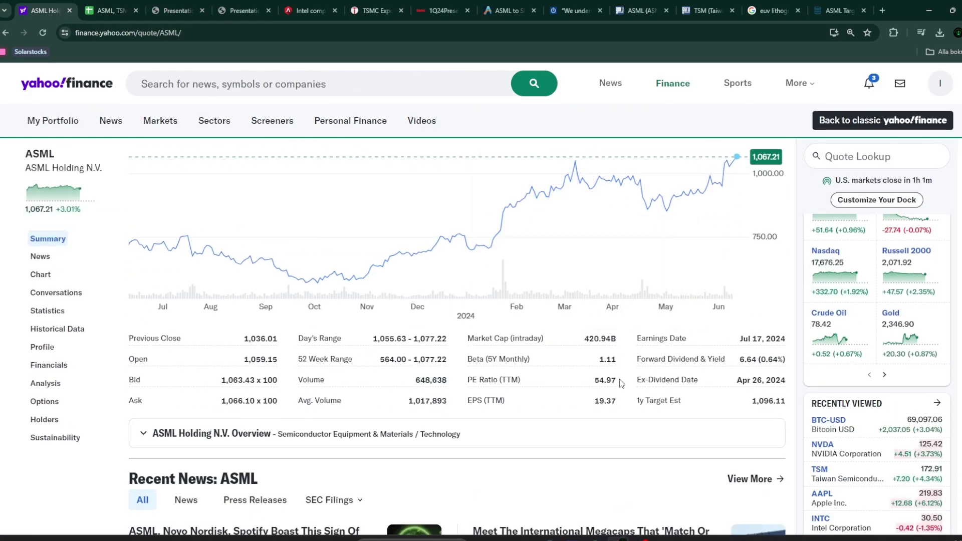
scroll(614, 396, "up", 1)
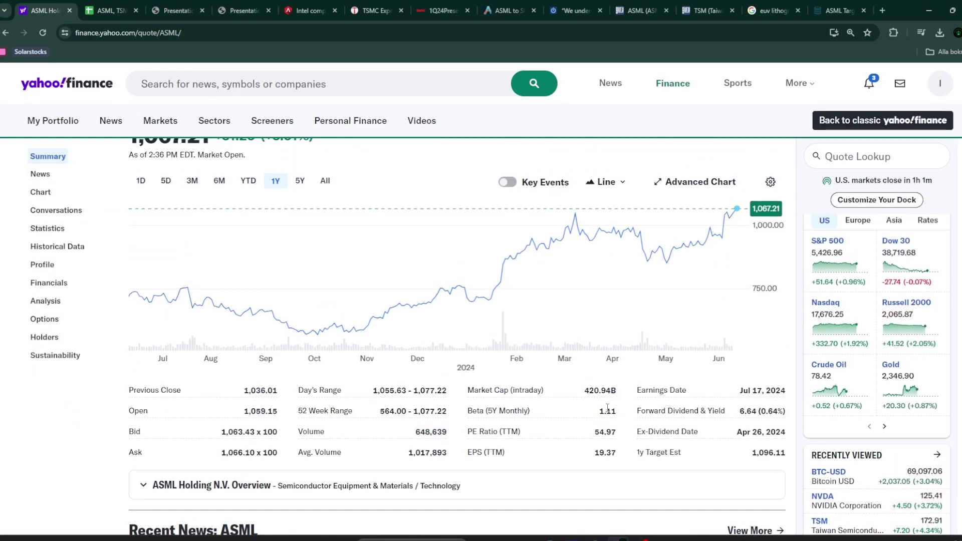
scroll(612, 409, "up", 1)
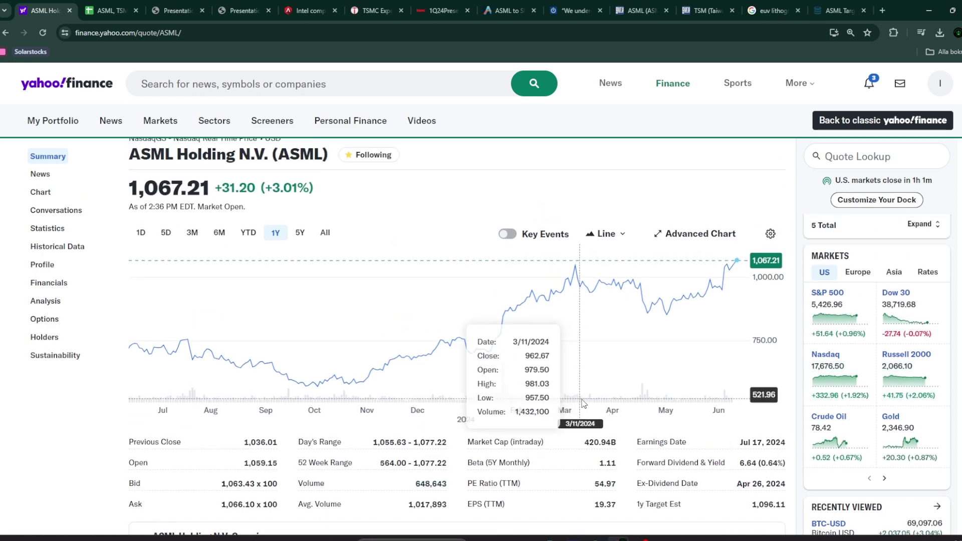
scroll(584, 404, "up", 1)
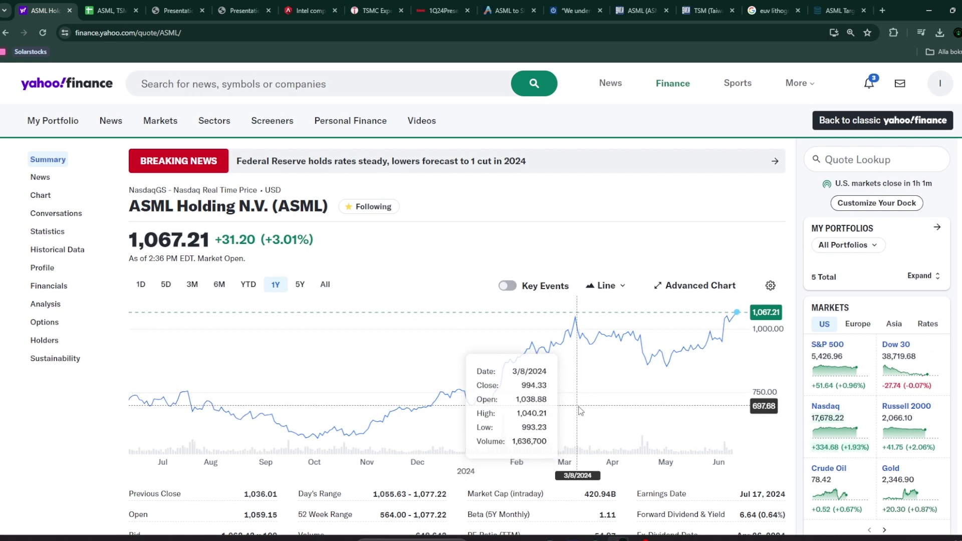
scroll(566, 411, "down", 2)
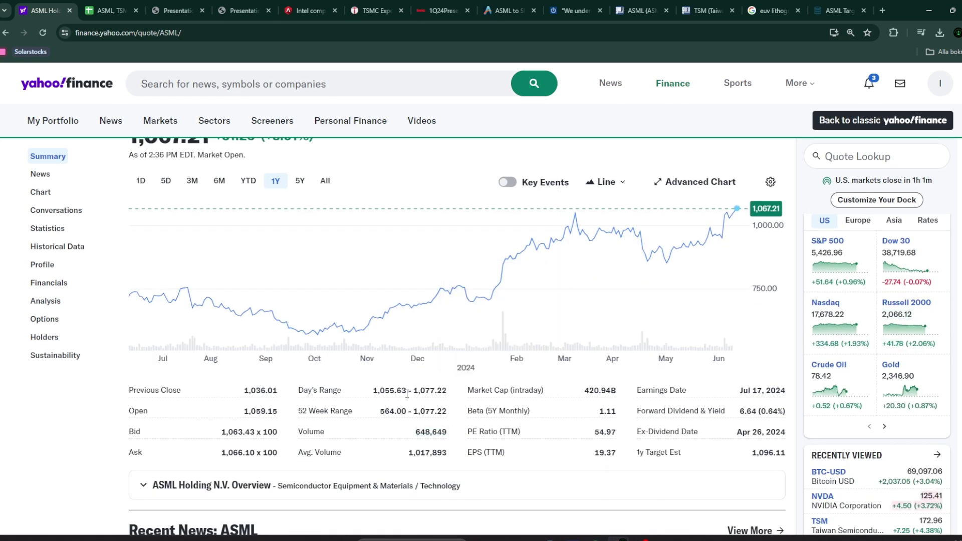
scroll(393, 389, "up", 1)
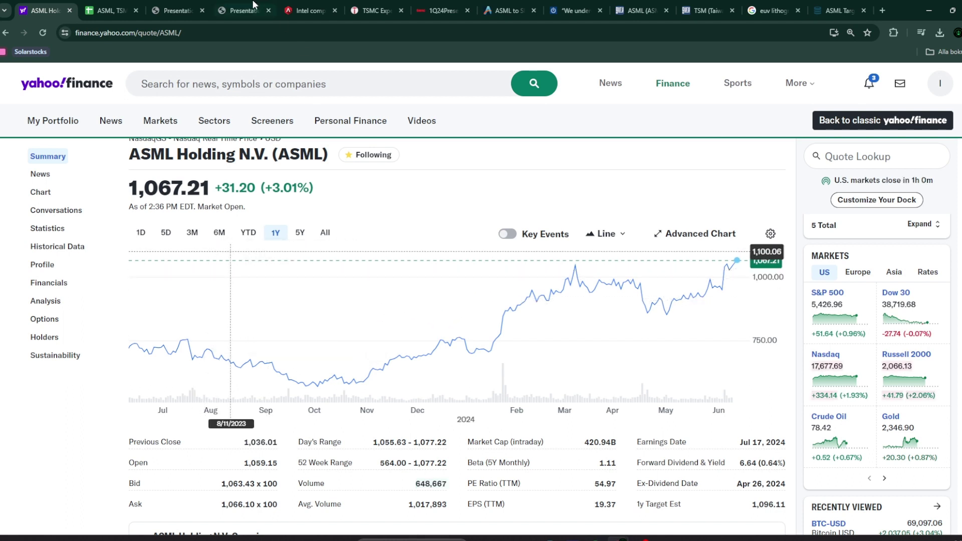
mouse_move(272, 120)
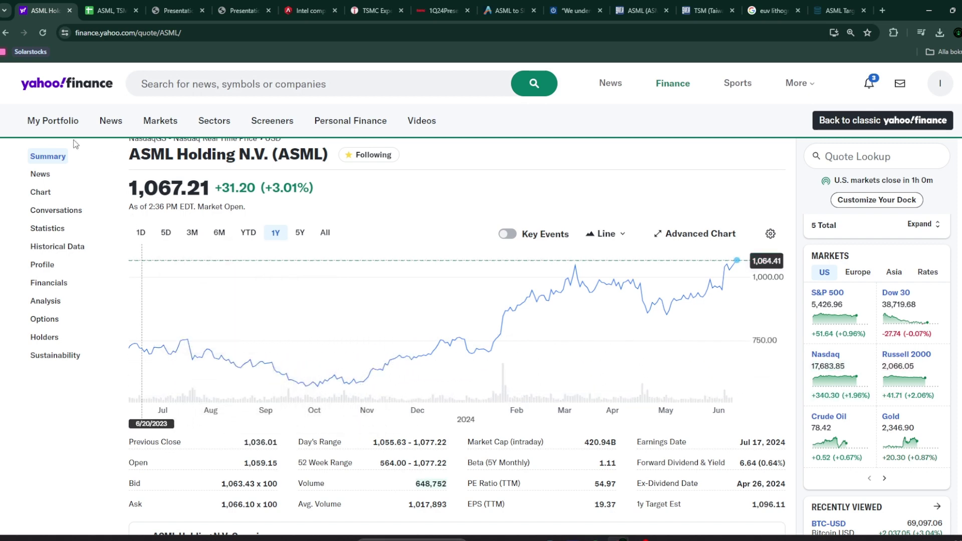
- Return to the ASML spreadsheet and inspect the 2026 EUV and High NA EUV revenue formulas without changing them
left_click(115, 10)
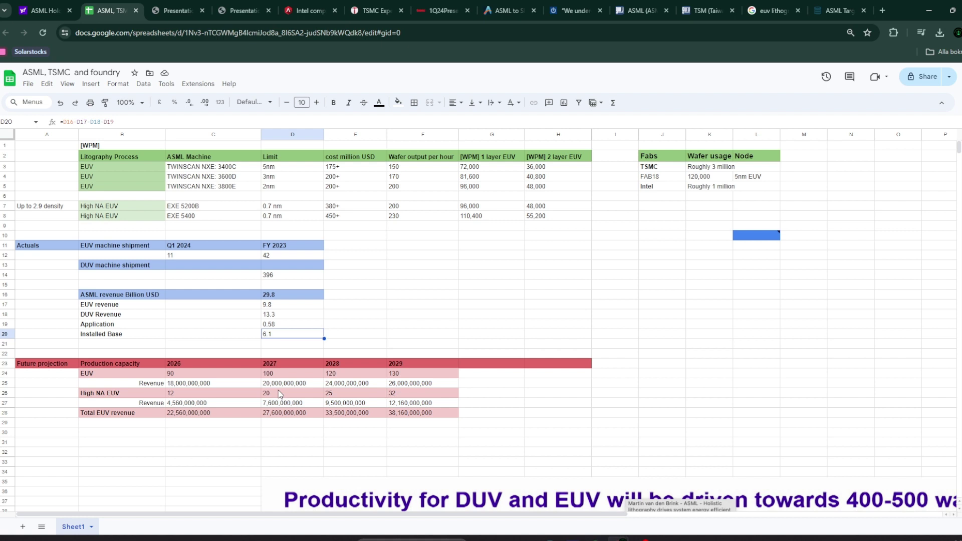
double_click(192, 385)
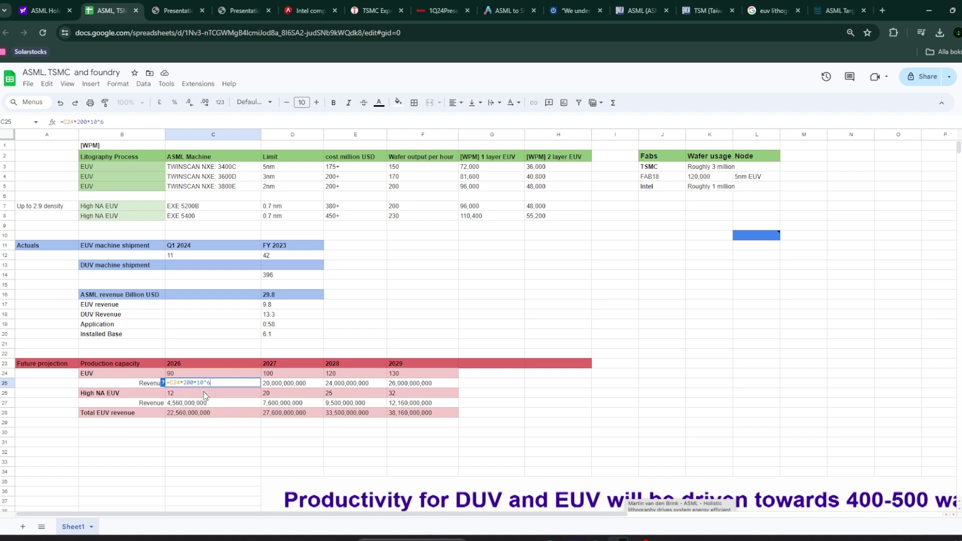
key("Escape")
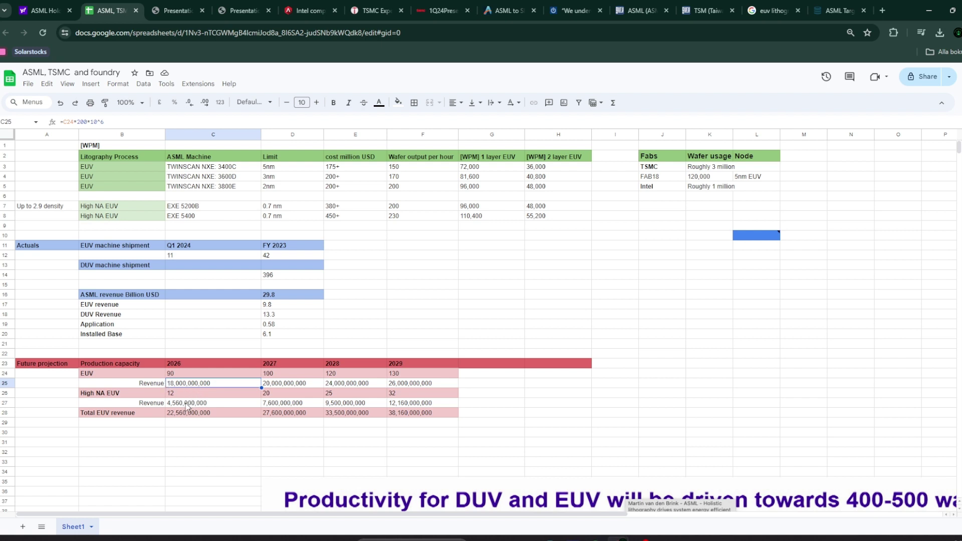
double_click(186, 404)
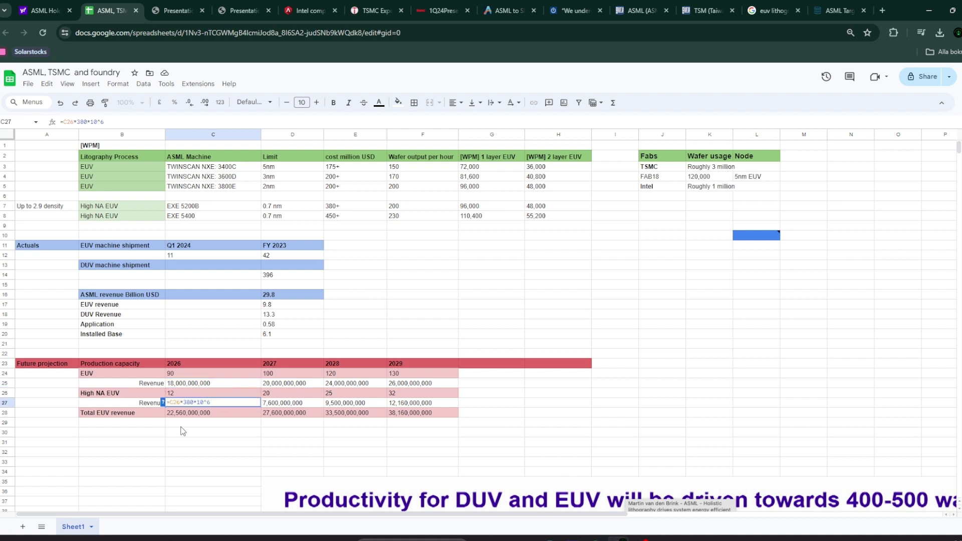
key("Escape")
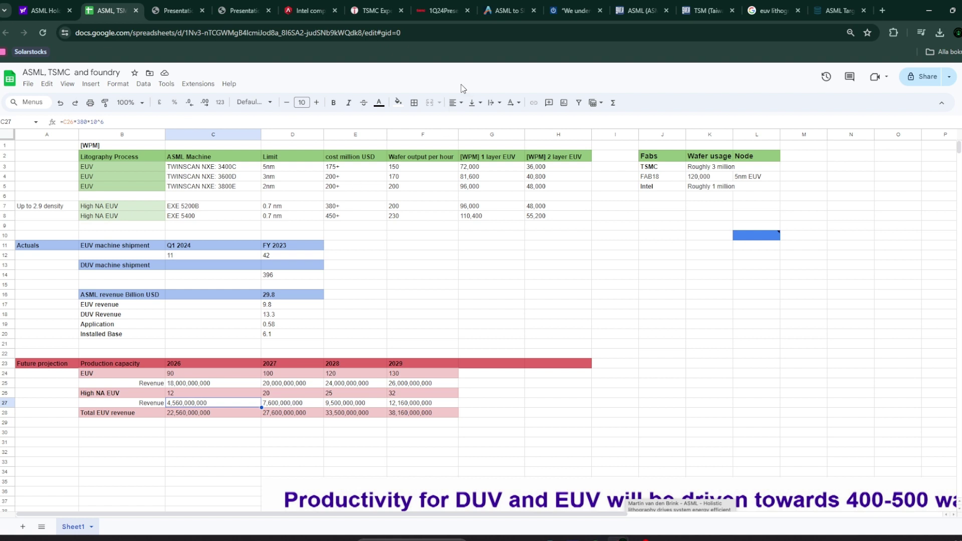
- Check TSMC's 1Q24 Revenue by Technology slide for the 3nm and 5nm shares, and return to the spreadsheet
left_click(440, 10)
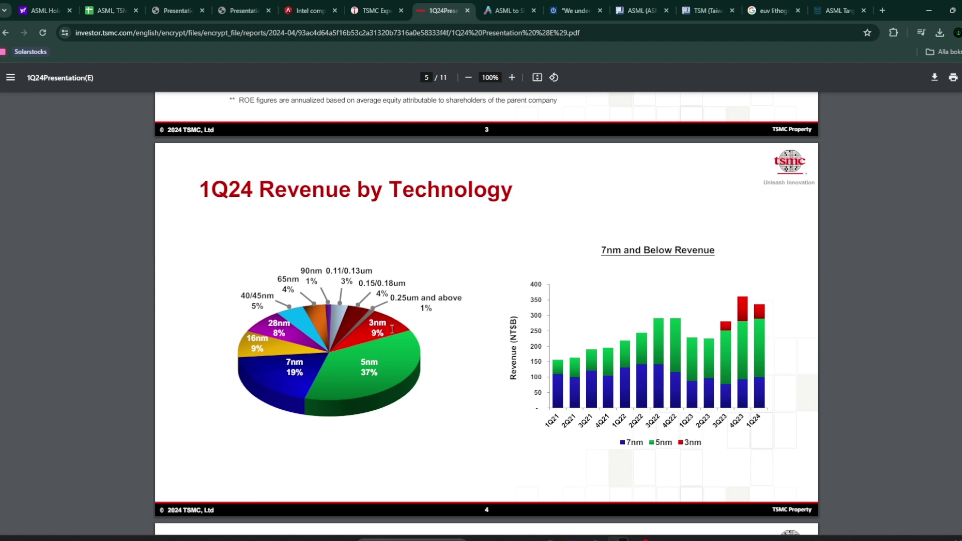
left_click(72, 11)
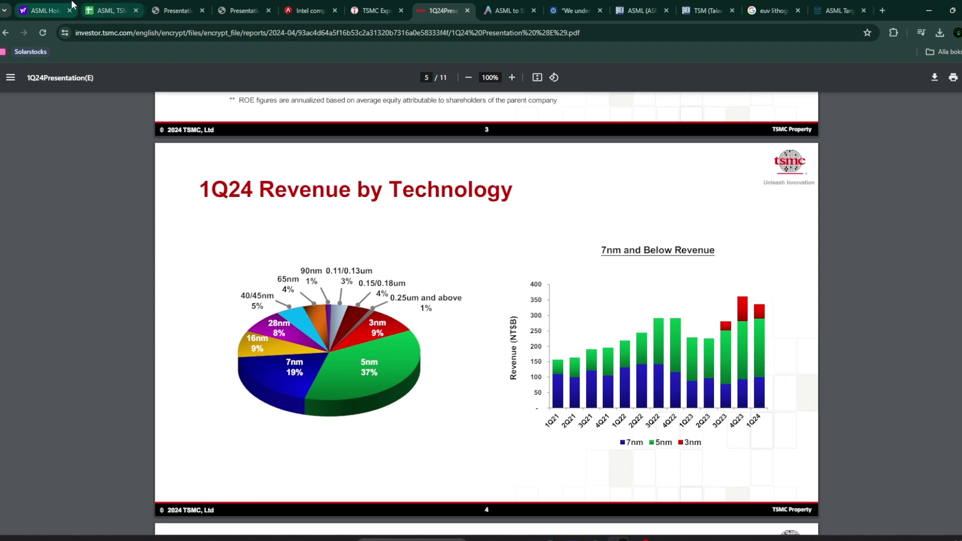
left_click(95, 12)
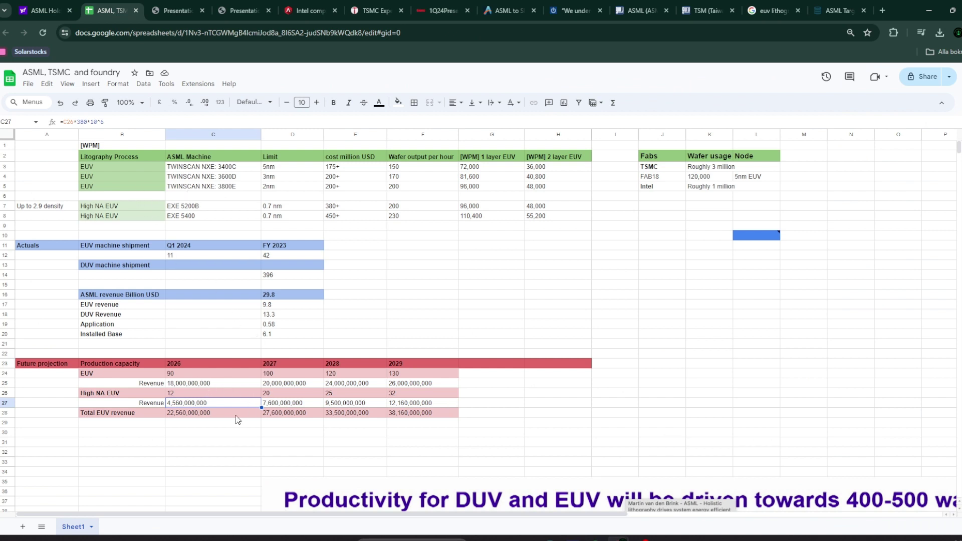
- Set the 2026 EUV production capacity in the Future projection table to 70
double_click(187, 374)
key("BackSpace")
key("BackSpace")
type("70")
left_click(202, 456)
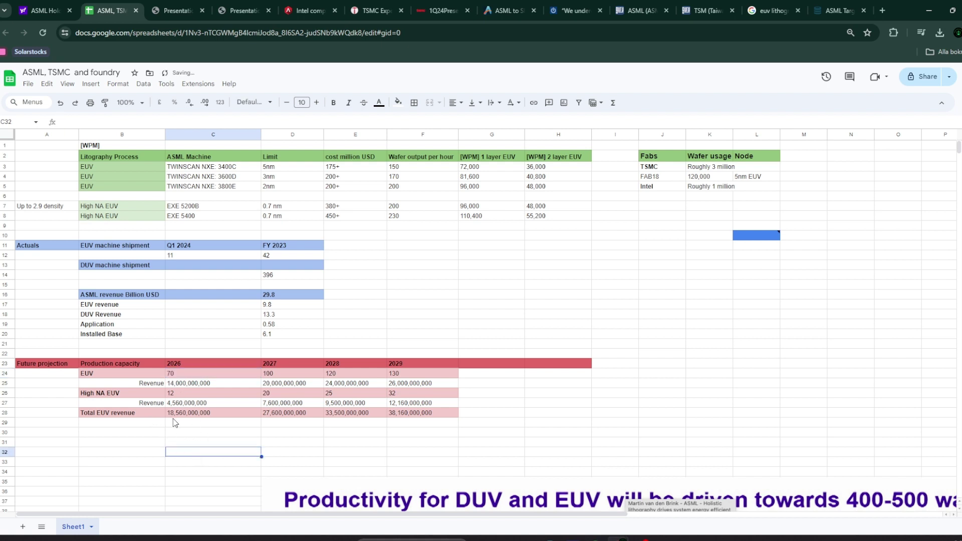
- Set the 2026 High NA EUV production capacity in the Future projection table to 10
left_click(179, 393)
double_click(178, 394)
key("BackSpace")
key("BackSpace")
type("10")
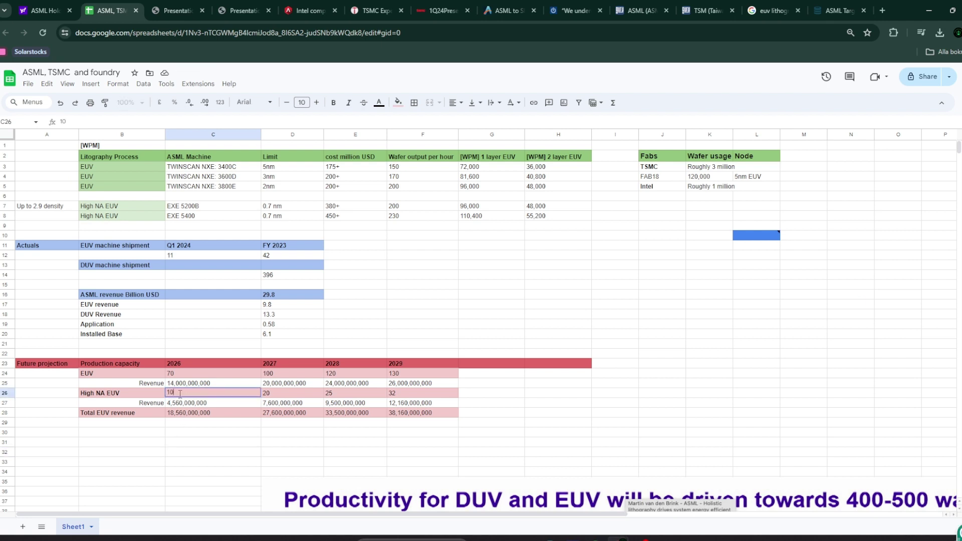
key("Return")
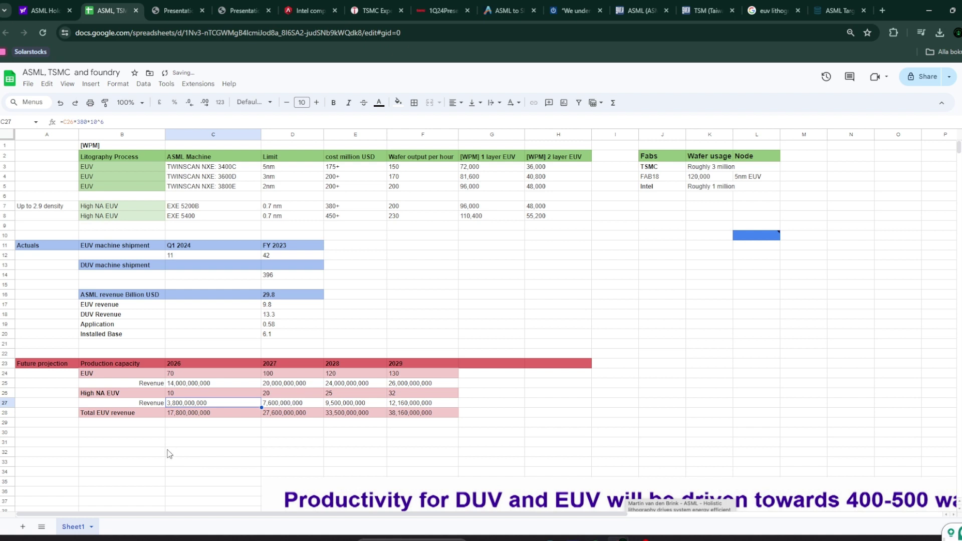
left_click(176, 453)
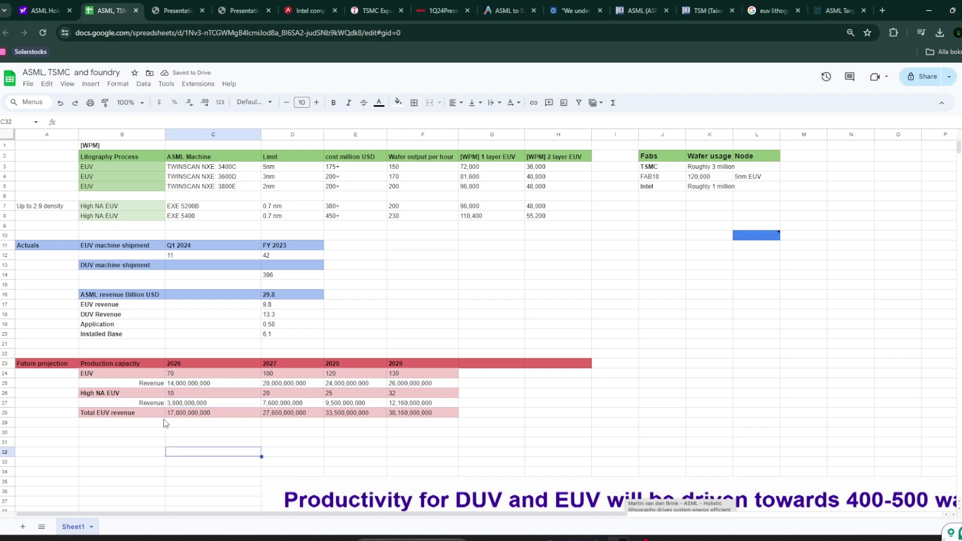
- Inspect the FY 2023 EUV revenue formula and read the 2025 and 2030 revenue scenarios in ASML's Q1 2024 investor key messages
left_click(270, 306)
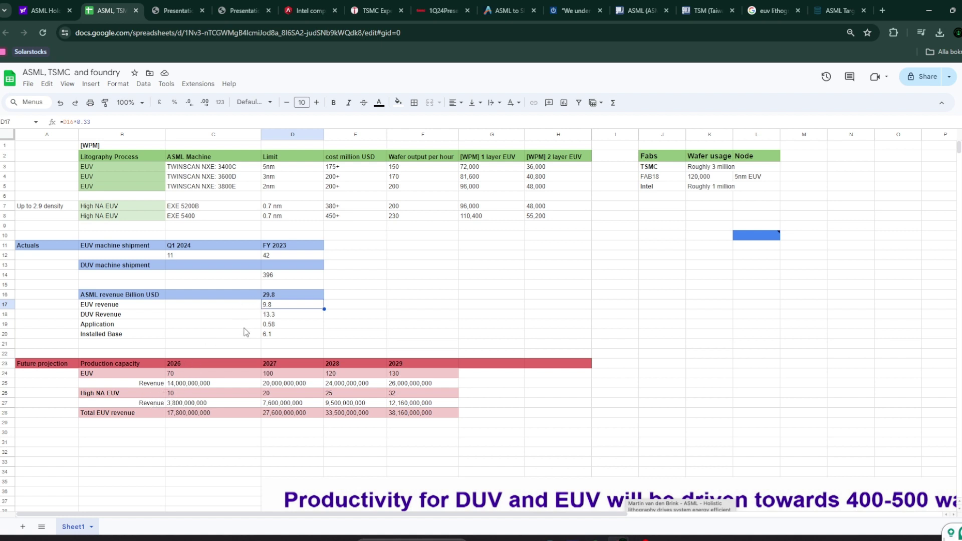
left_click(177, 10)
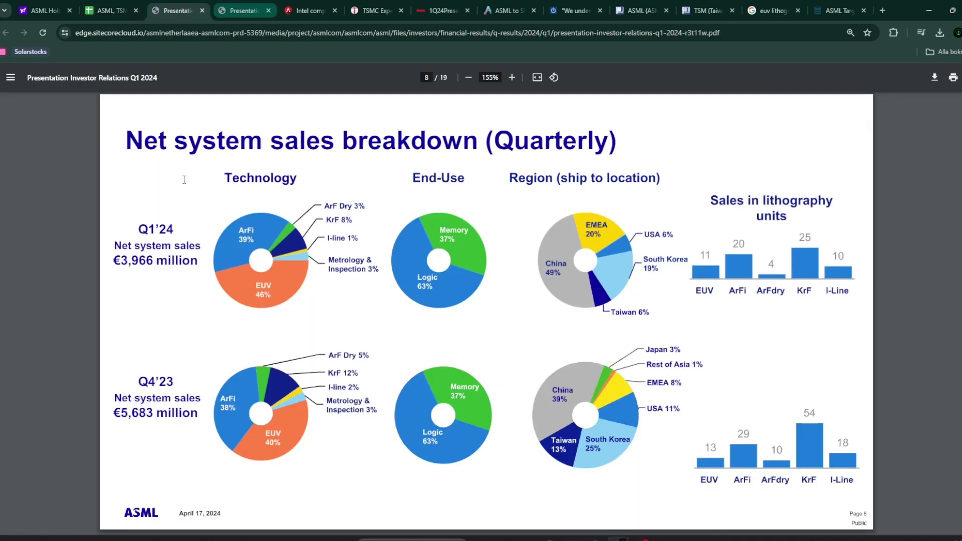
scroll(270, 260, "up", 20)
scroll(271, 261, "down", 10)
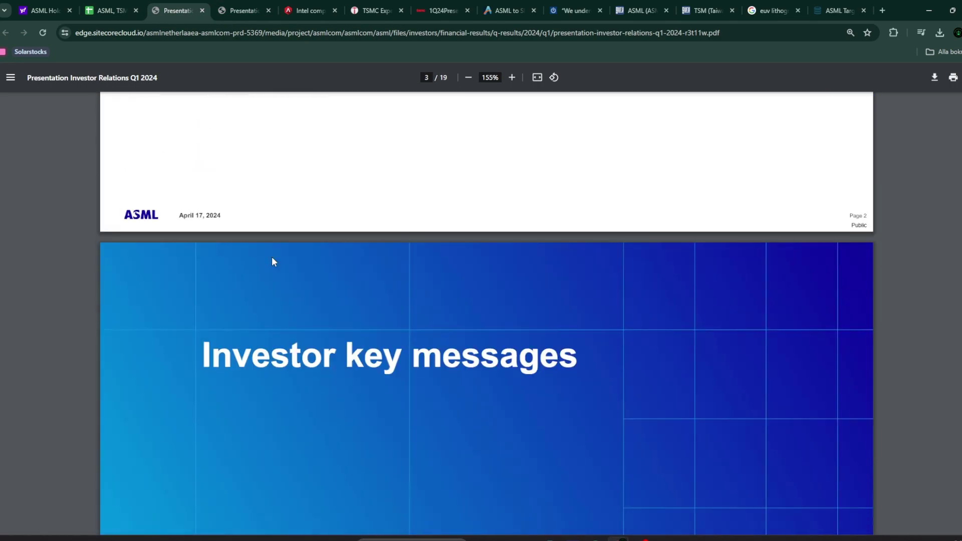
scroll(272, 257, "down", 12)
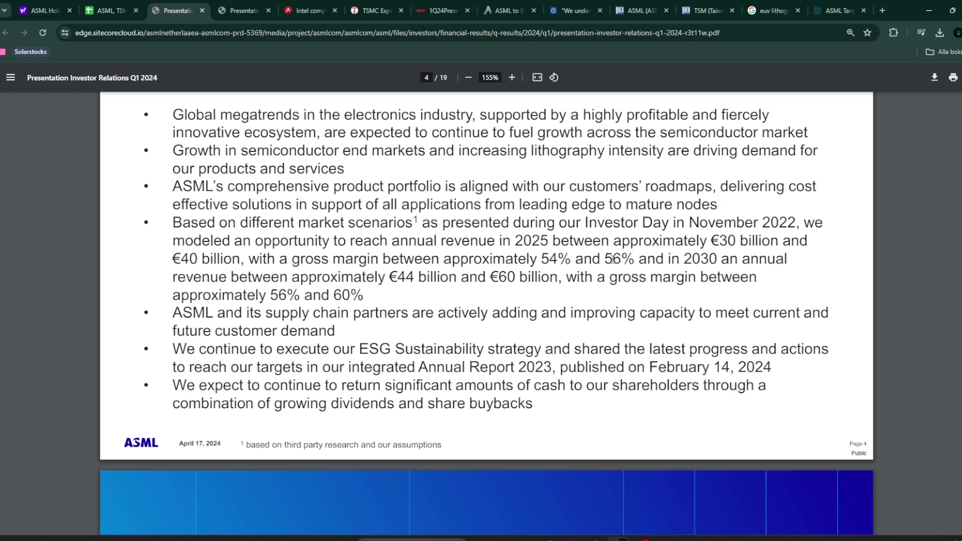
- Go back to ASML's Yahoo Finance summary and review its valuation figures and one-year share price chart again
left_click(103, 7)
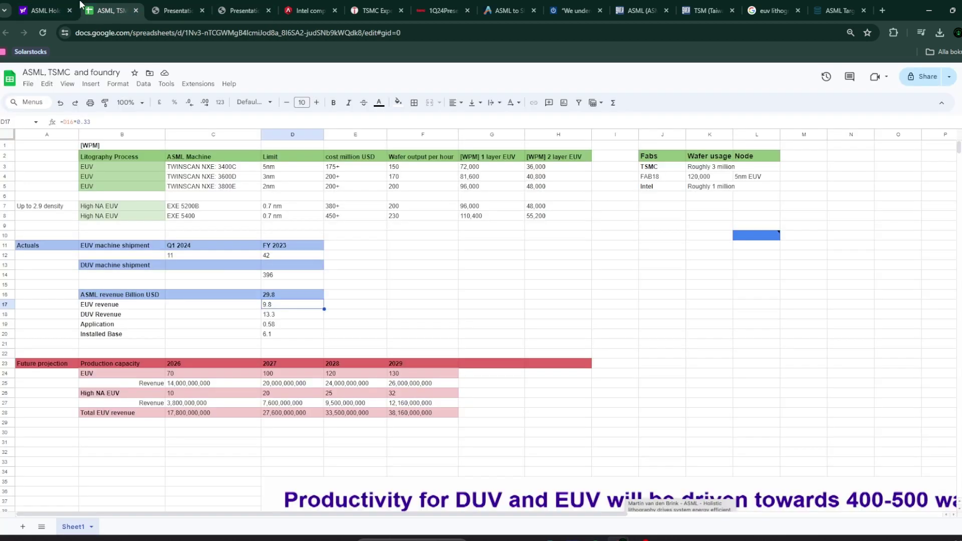
left_click(46, 10)
scroll(628, 328, "down", 2)
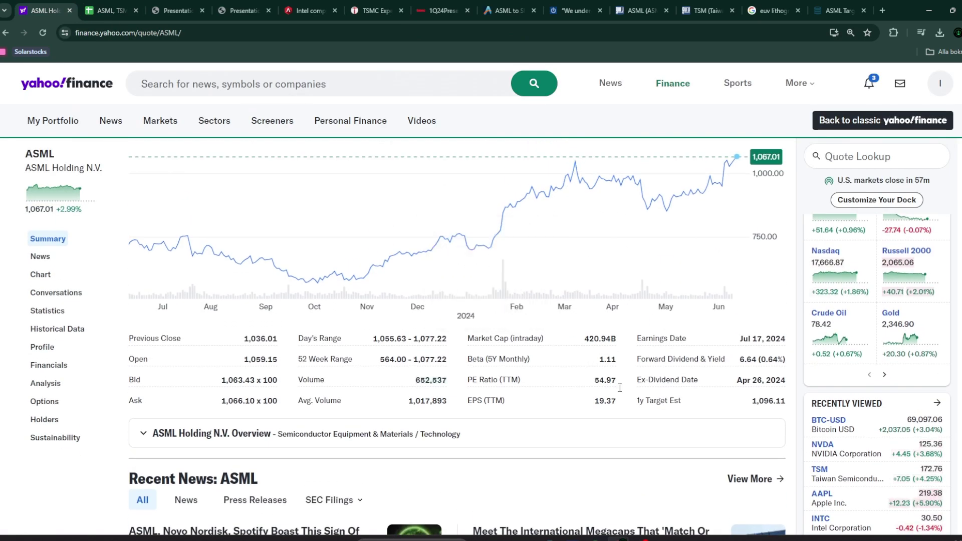
scroll(576, 389, "up", 1)
scroll(578, 390, "up", 2)
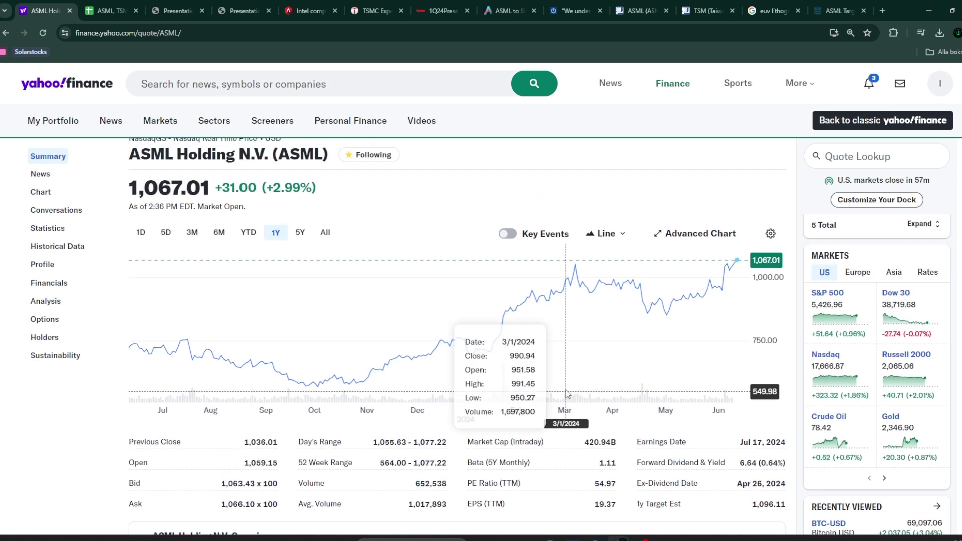